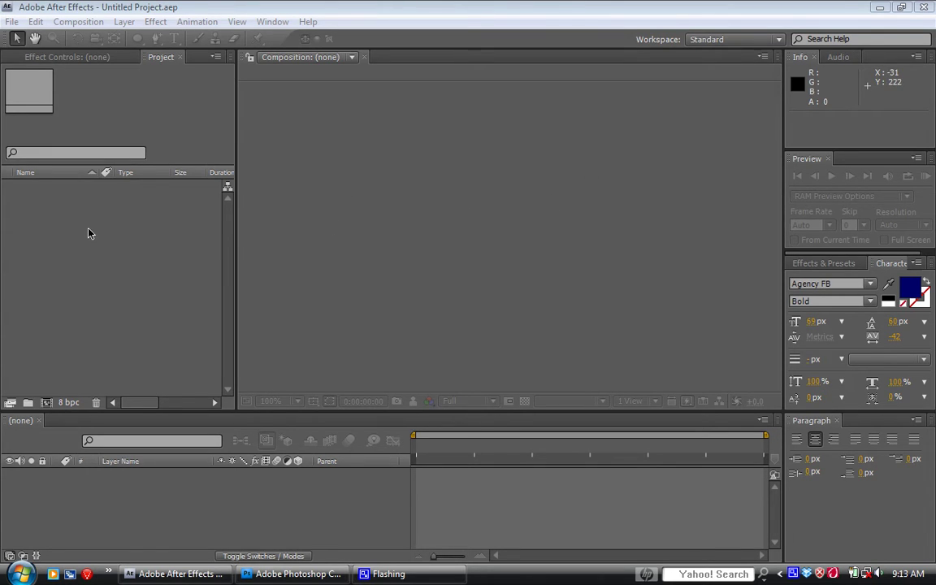
Step: Create a new composition, Comp 1, with the default settings
left_click(78, 21)
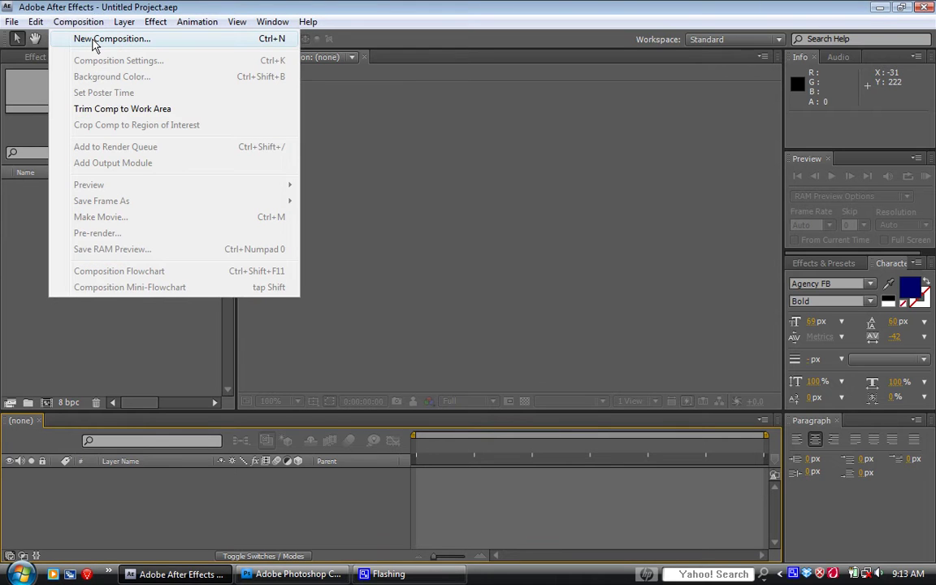
left_click(93, 39)
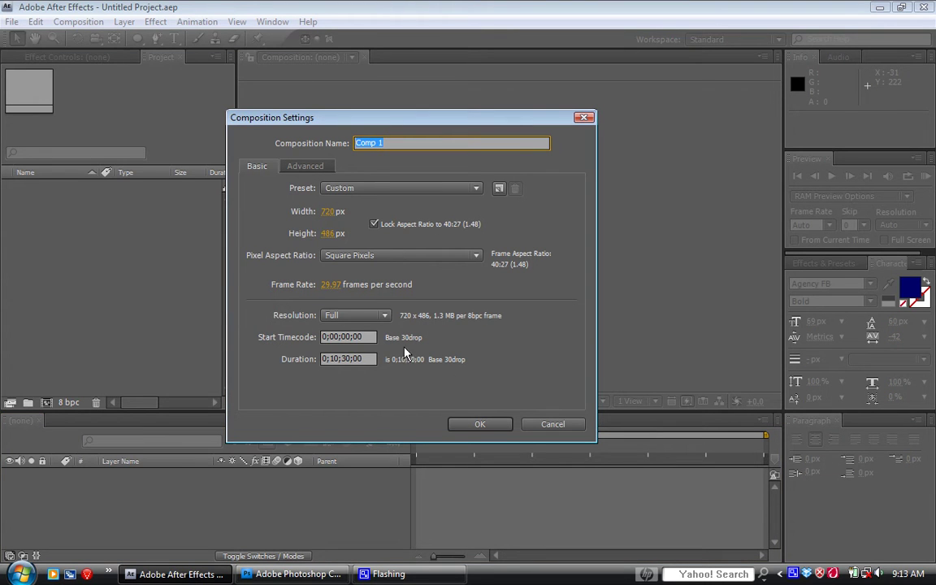
left_click(469, 425)
Step: Import Product banner.psd as merged-layer footage
double_click(63, 244)
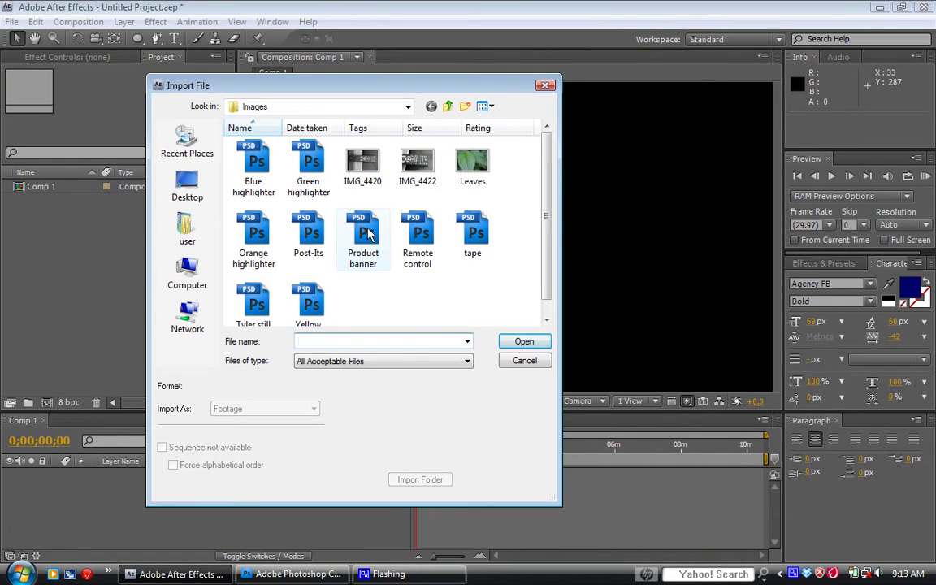
left_click(344, 219)
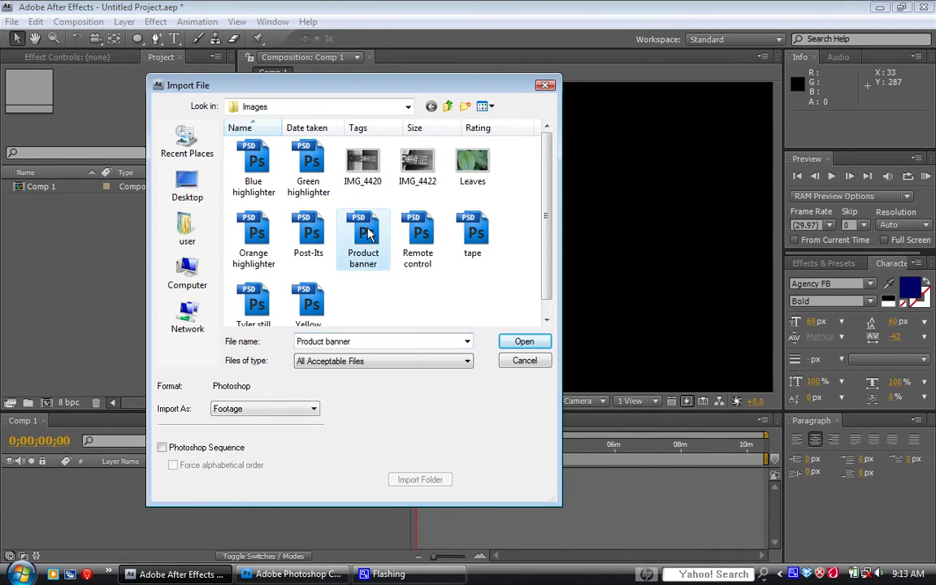
left_click(524, 344)
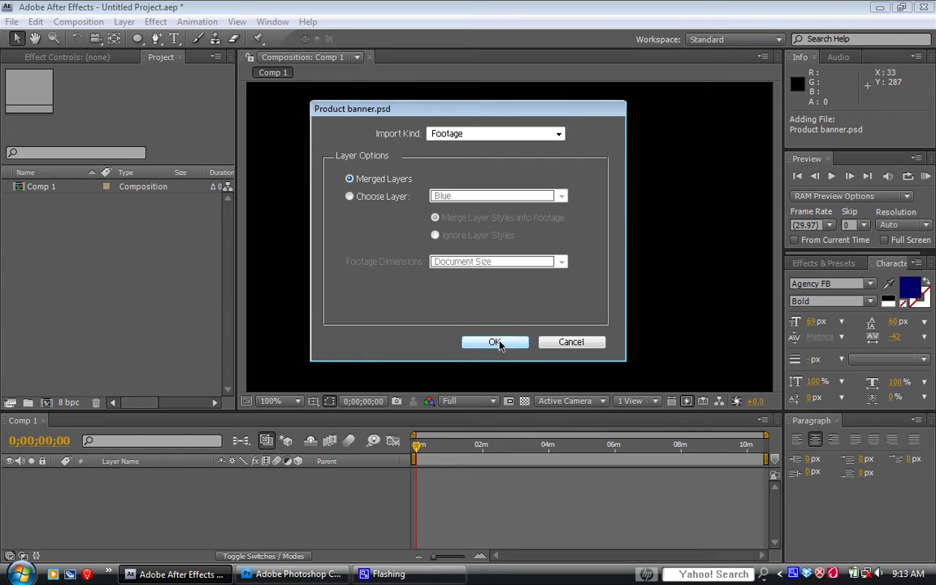
left_click(496, 342)
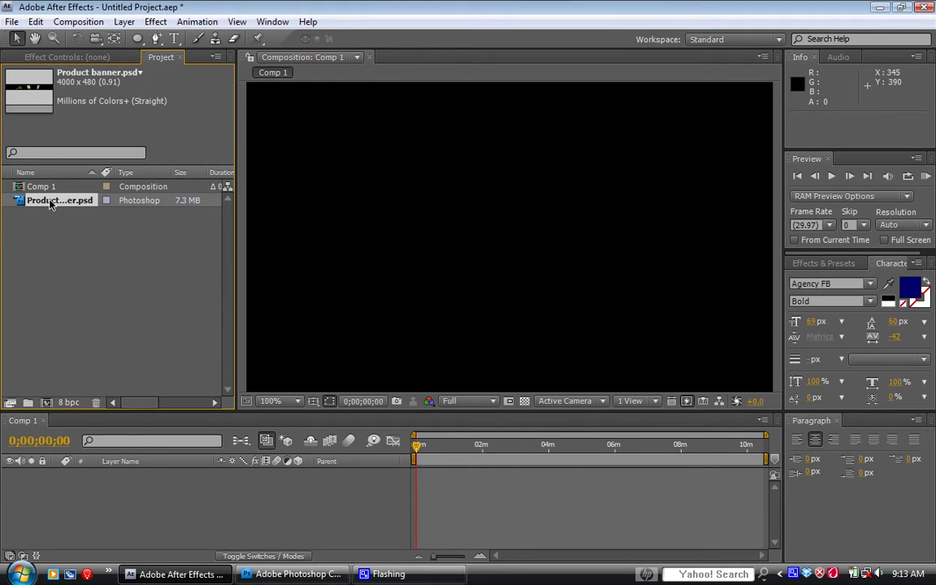
Step: Add Product banner.psd to Comp 1 and shift it to -360, 243 so the tape box shows
left_click_drag(50, 203, 116, 496)
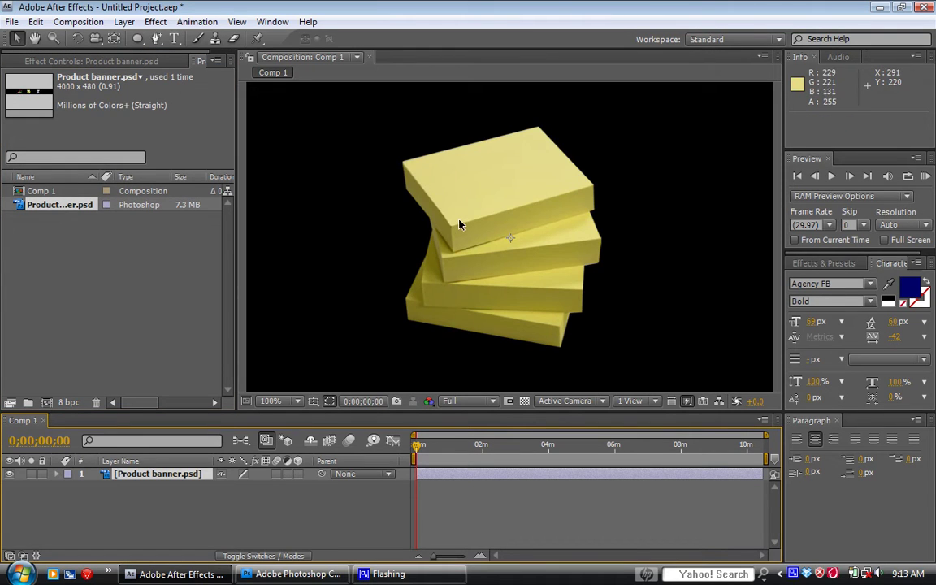
scroll(431, 227, "down", 4)
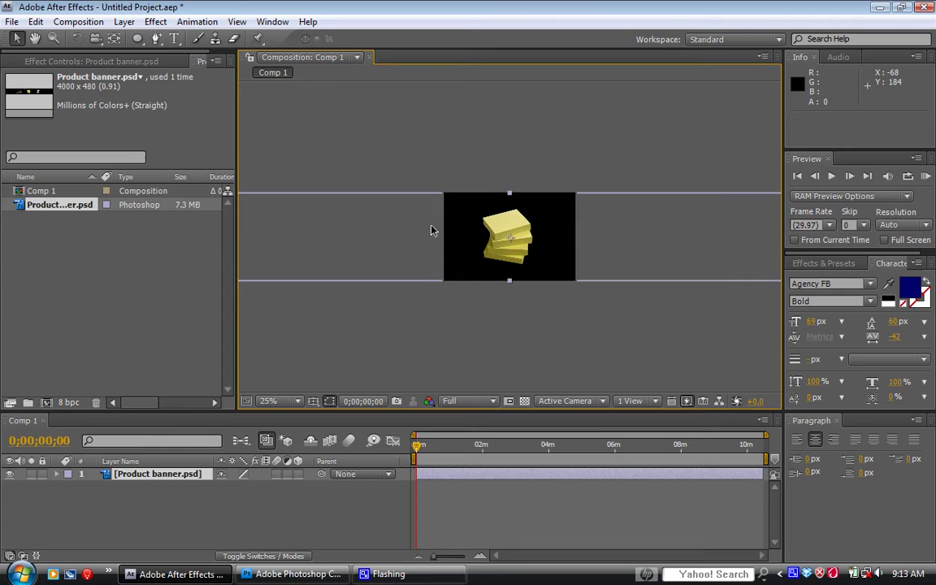
scroll(431, 230, "down", 2)
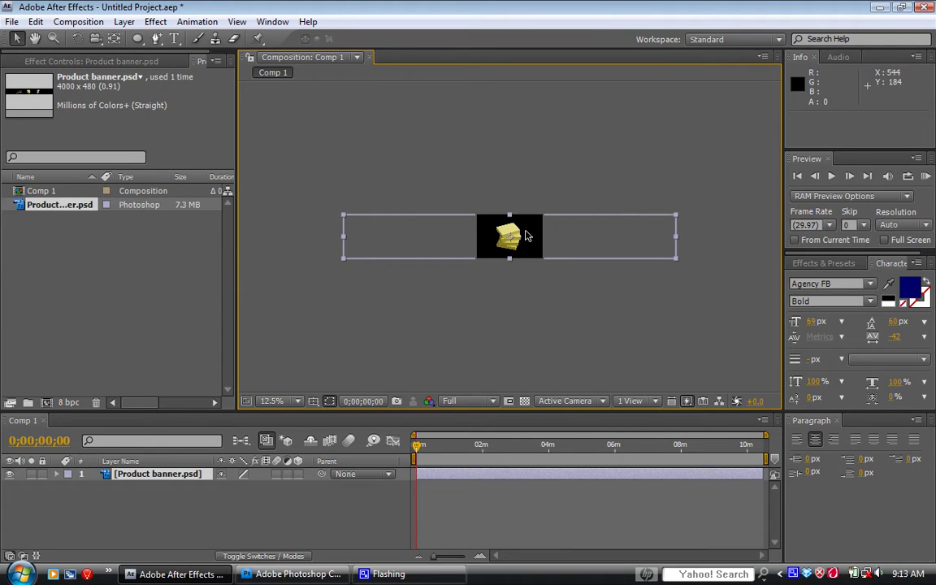
left_click_drag(508, 236, 443, 233)
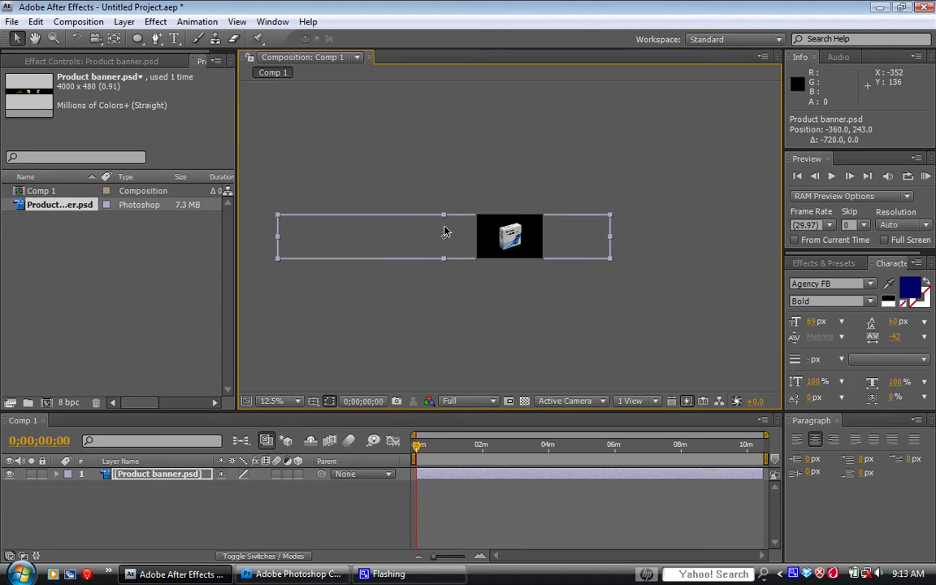
scroll(443, 235, "up", 6)
scroll(438, 242, "down", 2)
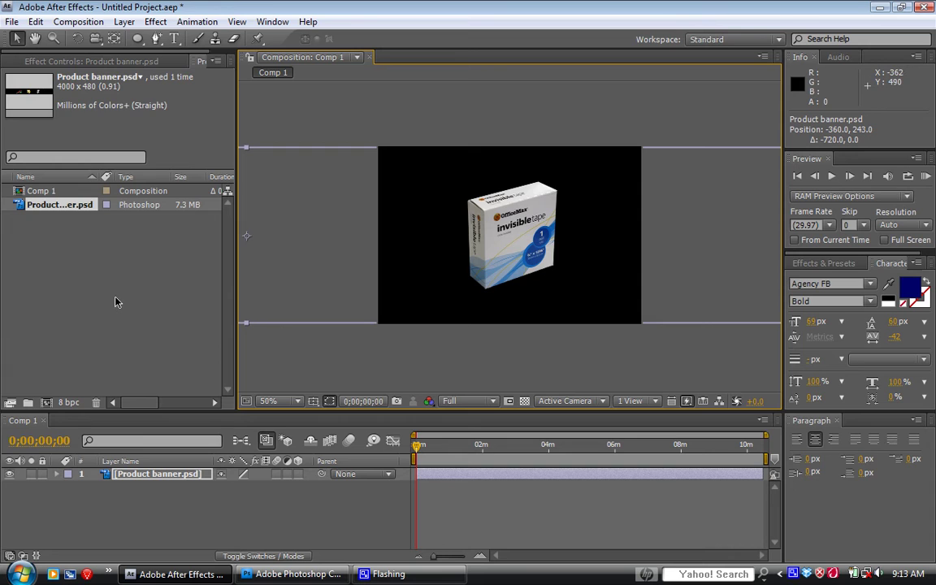
Step: Add a bright blue (0498FF) solid layer, Royal Blue Solid 1
left_click(103, 267)
left_click(132, 455)
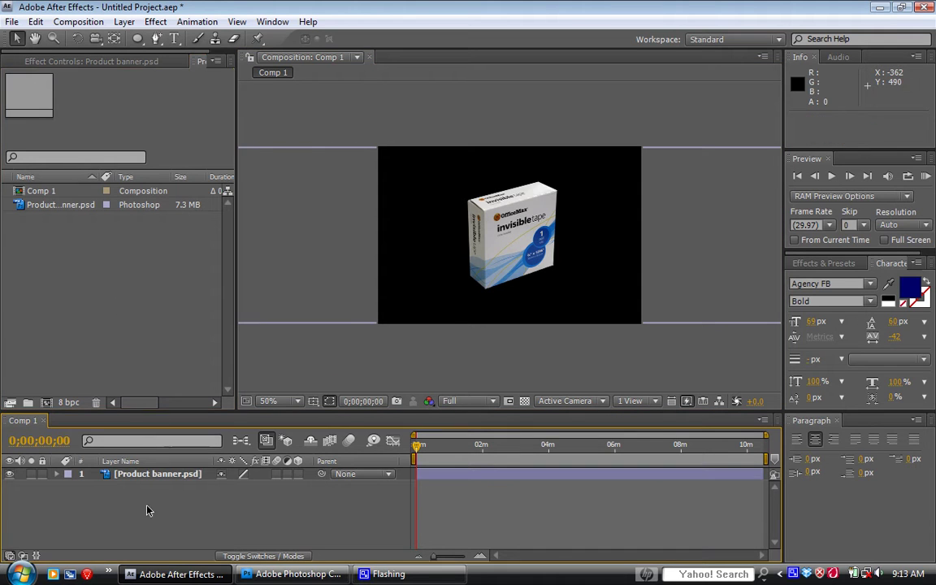
left_click(125, 22)
mouse_move(143, 42)
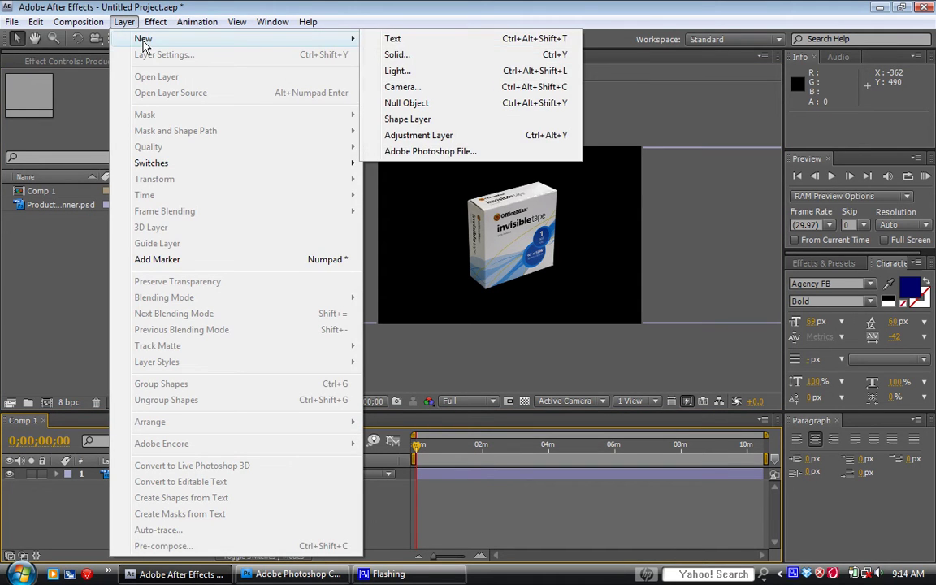
left_click(396, 55)
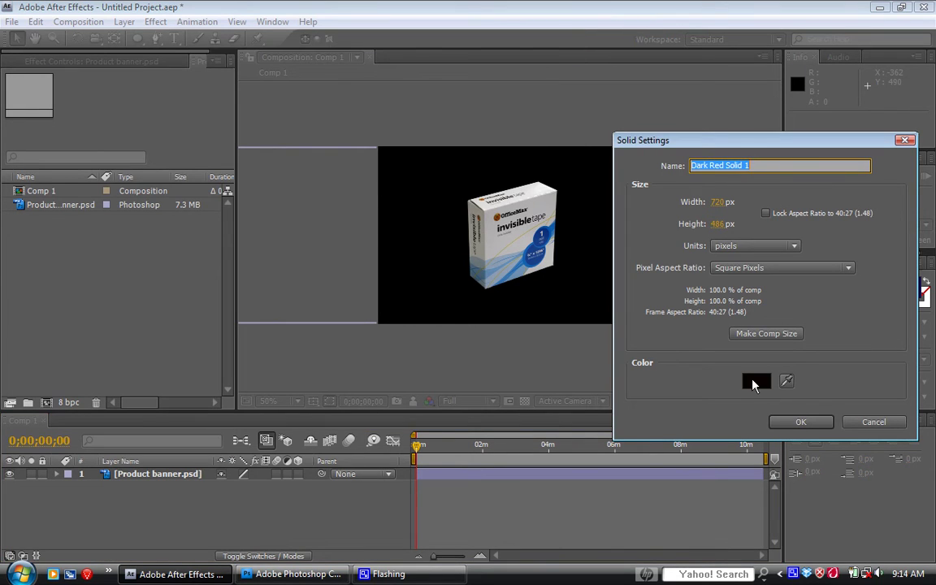
left_click(754, 383)
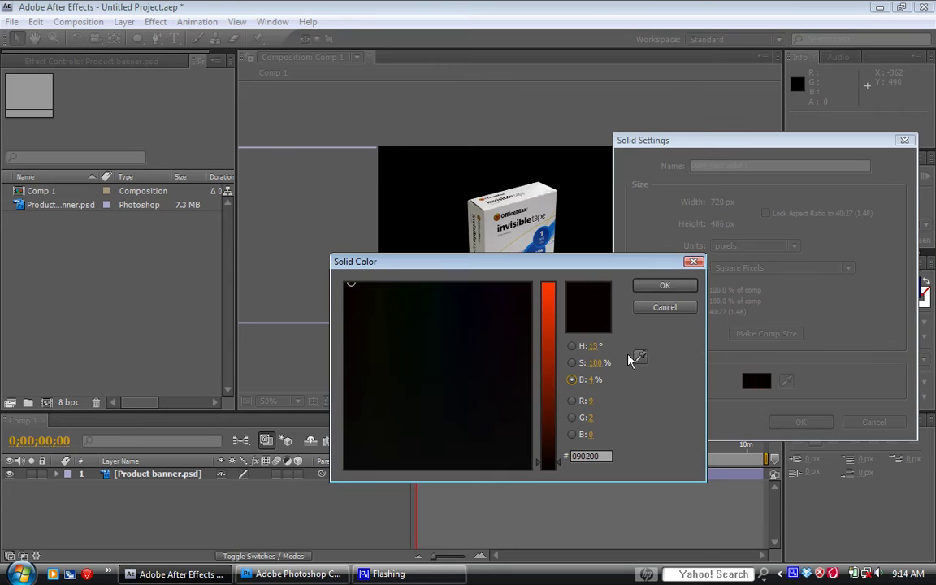
left_click_drag(546, 325, 549, 285)
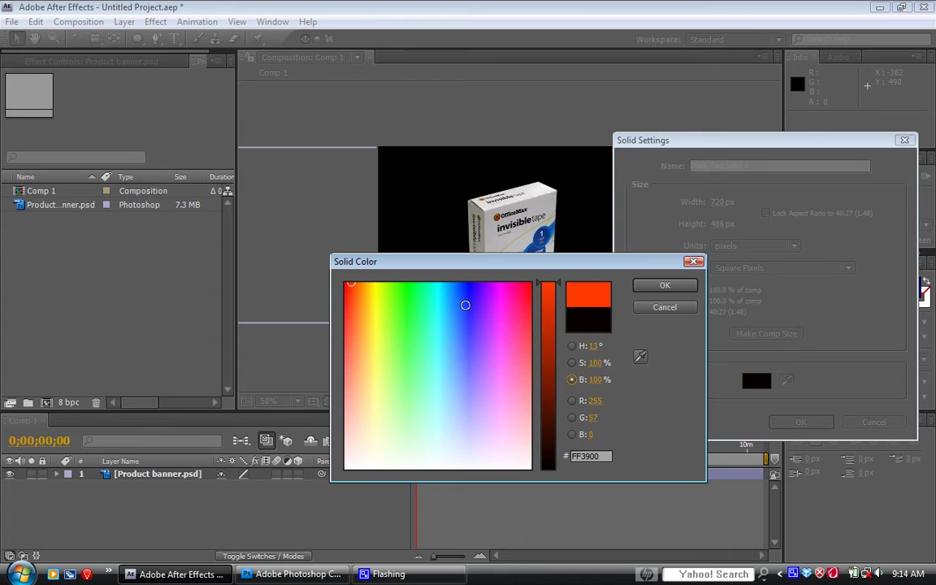
left_click(469, 303)
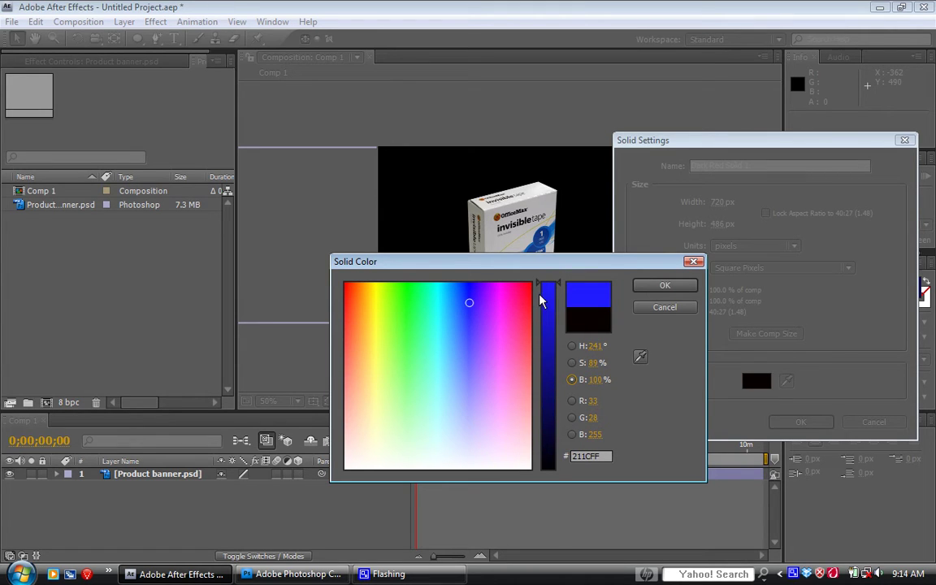
left_click_drag(471, 304, 453, 283)
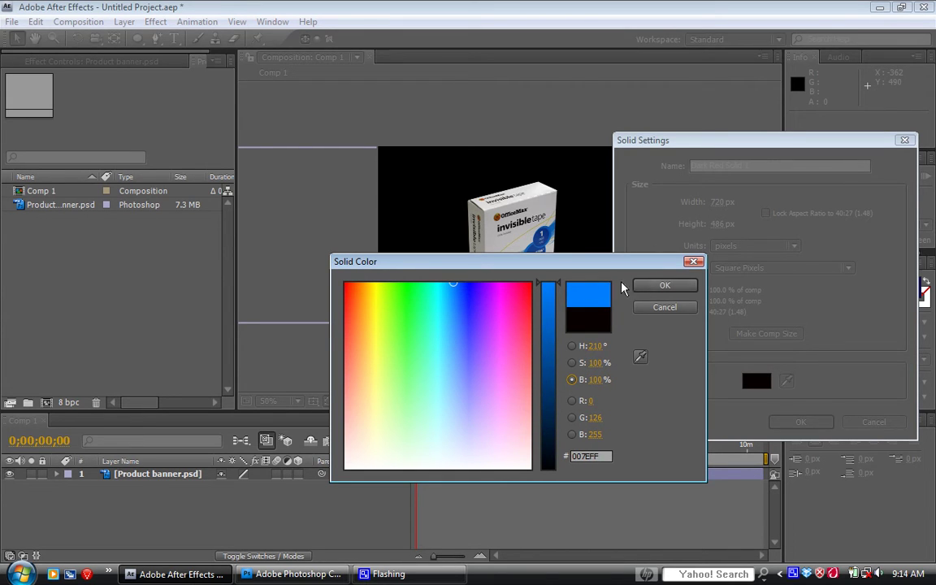
left_click(665, 285)
left_click(785, 423)
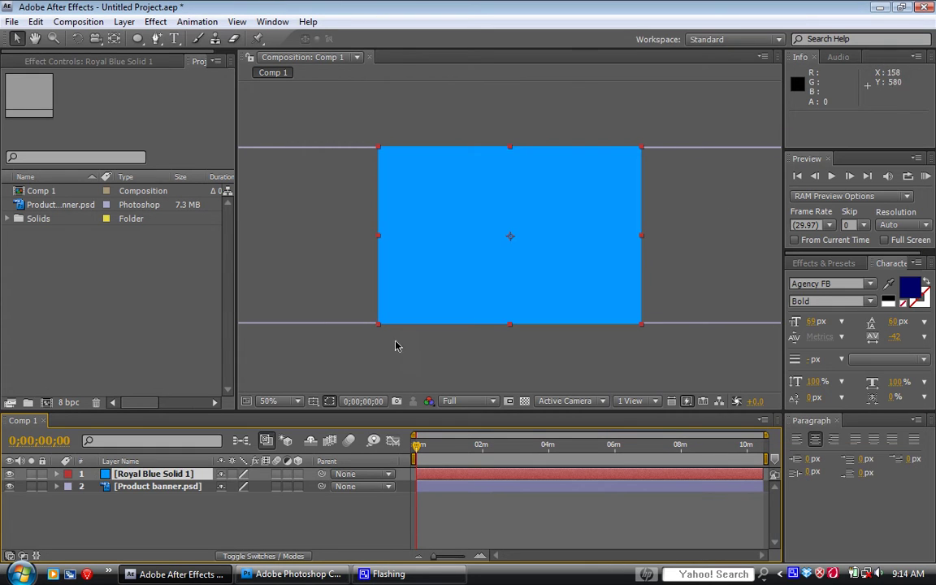
Step: Add a second, bright green solid layer, Turquoise Solid 1
left_click(114, 498)
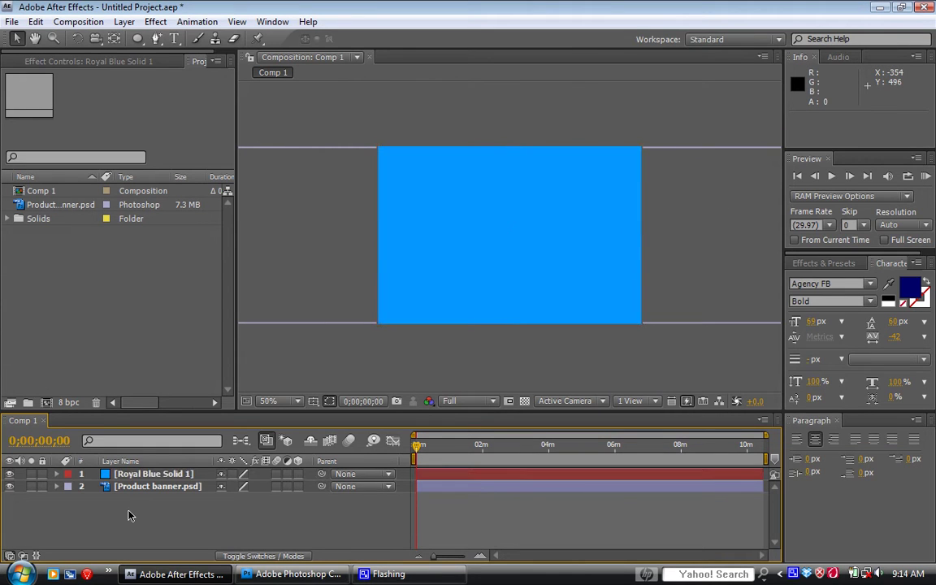
left_click(124, 22)
mouse_move(146, 37)
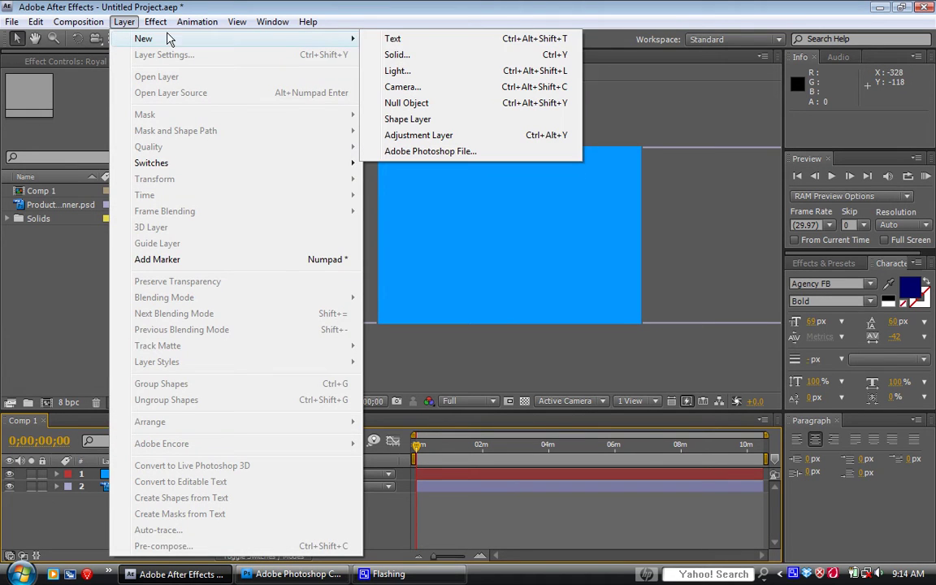
left_click(398, 54)
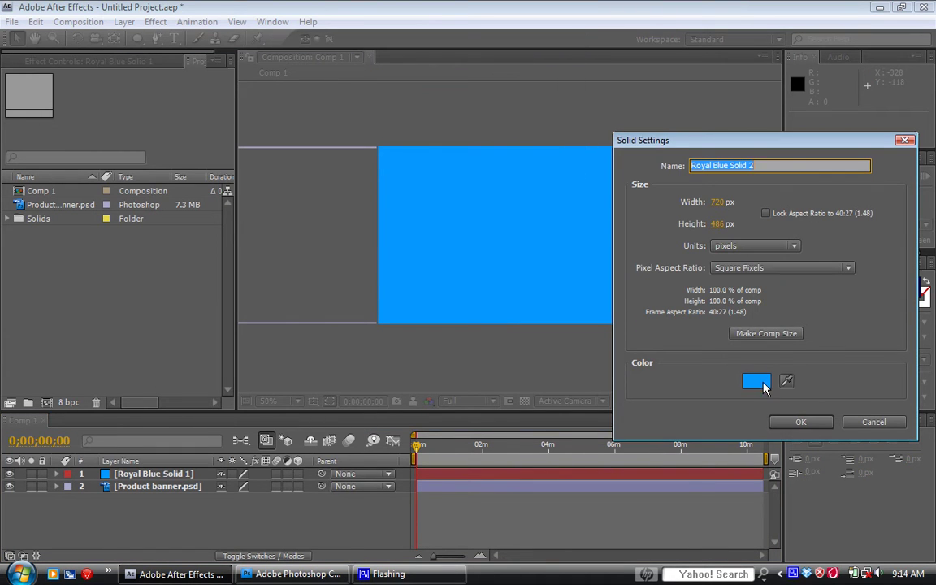
left_click(757, 380)
left_click(413, 287)
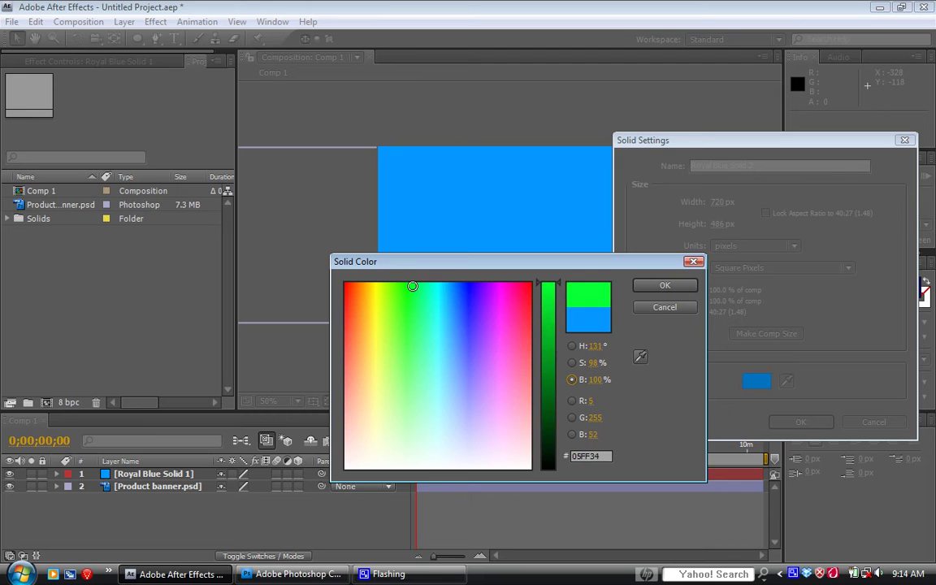
left_click_drag(413, 286, 414, 285)
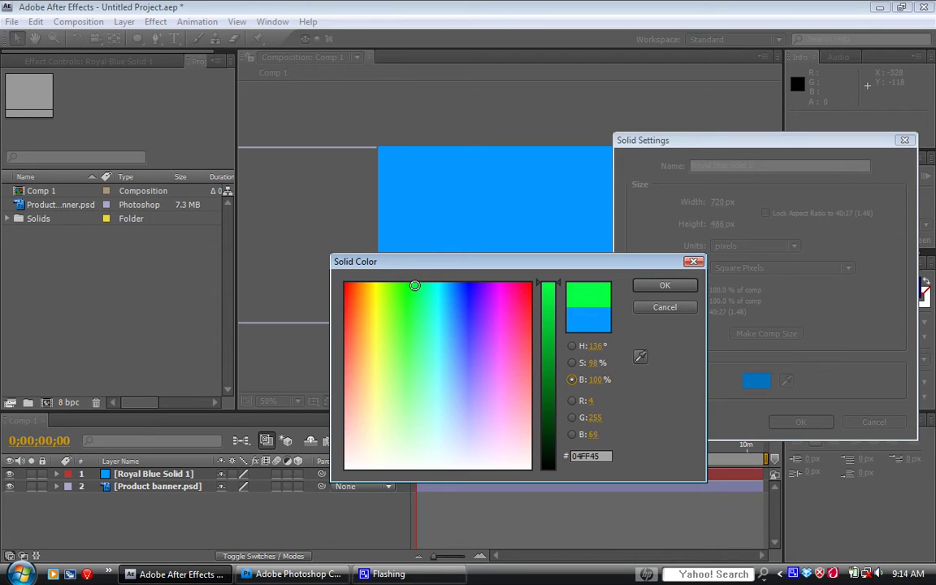
left_click(674, 289)
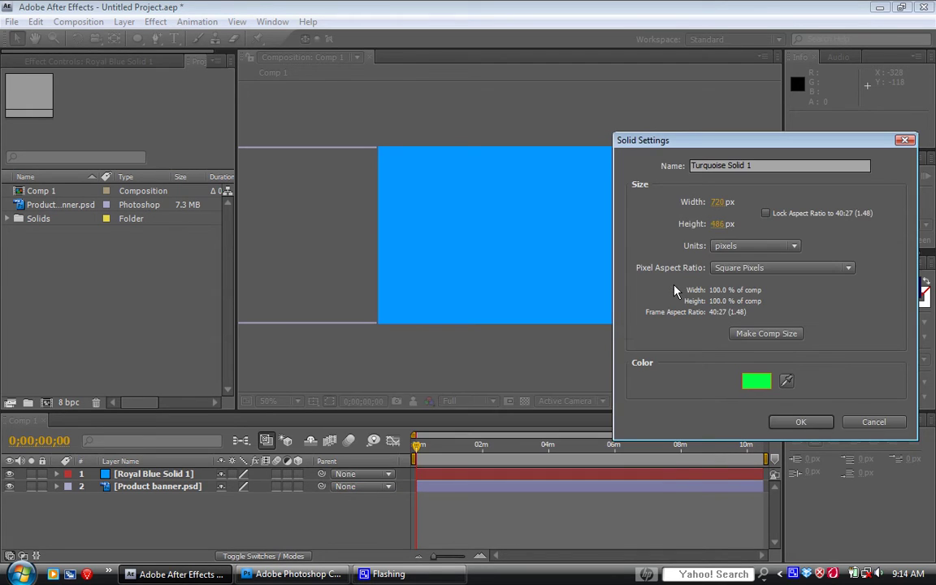
left_click(801, 424)
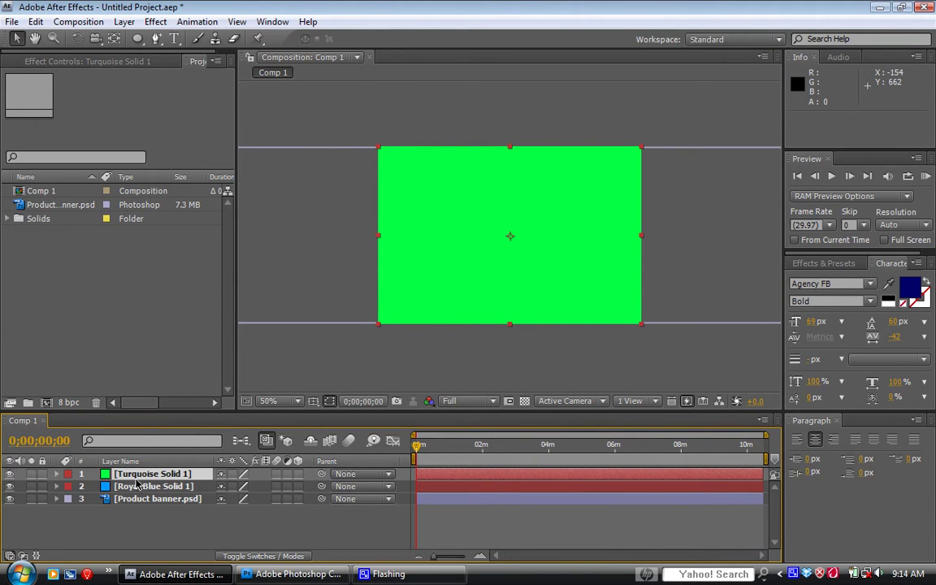
Step: Move Royal Blue Solid 1 above Turquoise Solid 1 and show the title/action safe guides
left_click_drag(137, 488, 138, 473)
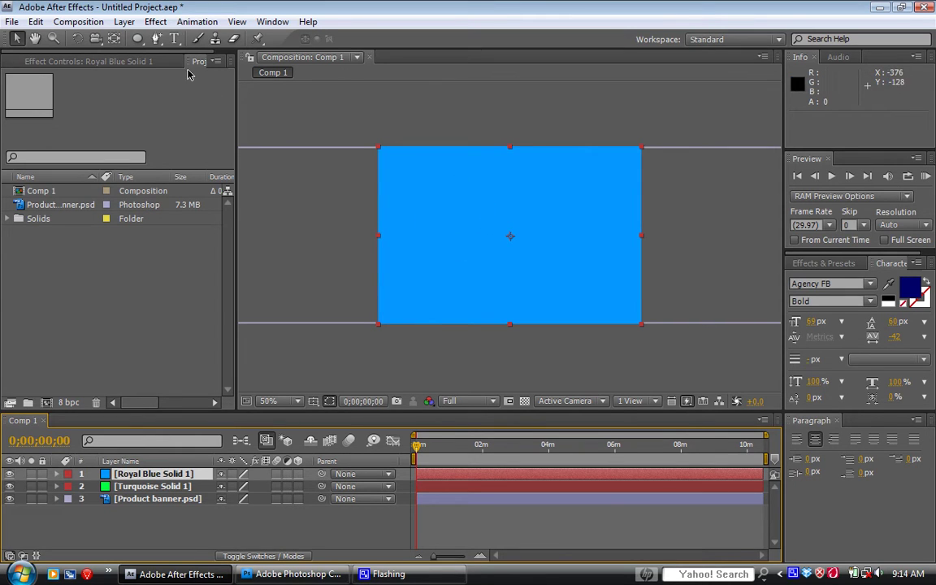
left_click(137, 39)
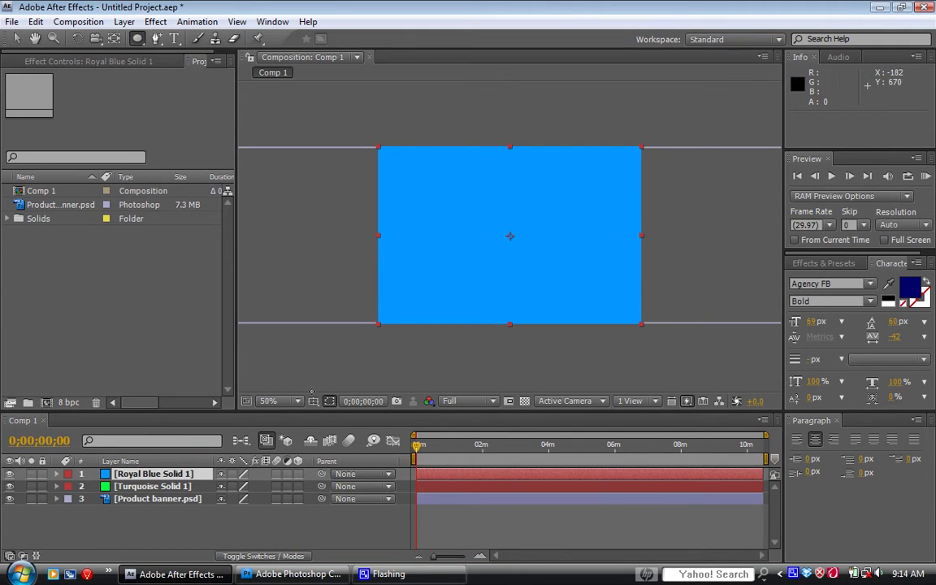
left_click(314, 402)
left_click(329, 418)
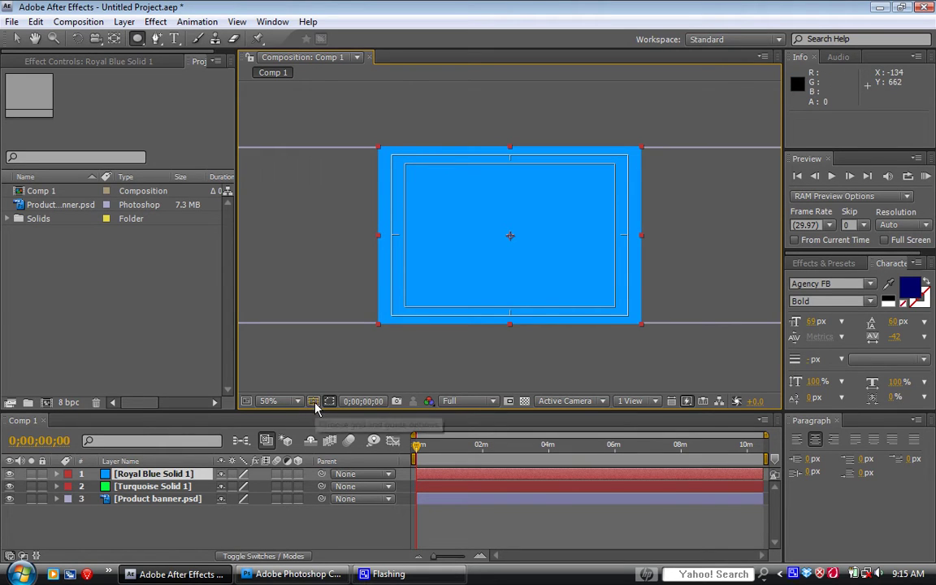
Step: Draw a circular ellipse mask on the blue solid and set Mask 1 to Subtract
left_click_drag(416, 173, 500, 257)
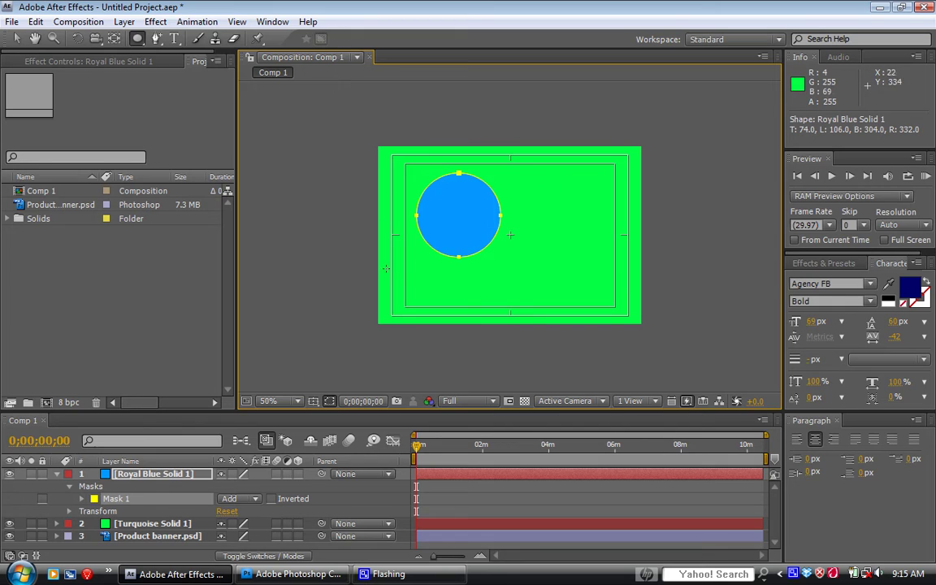
left_click(254, 499)
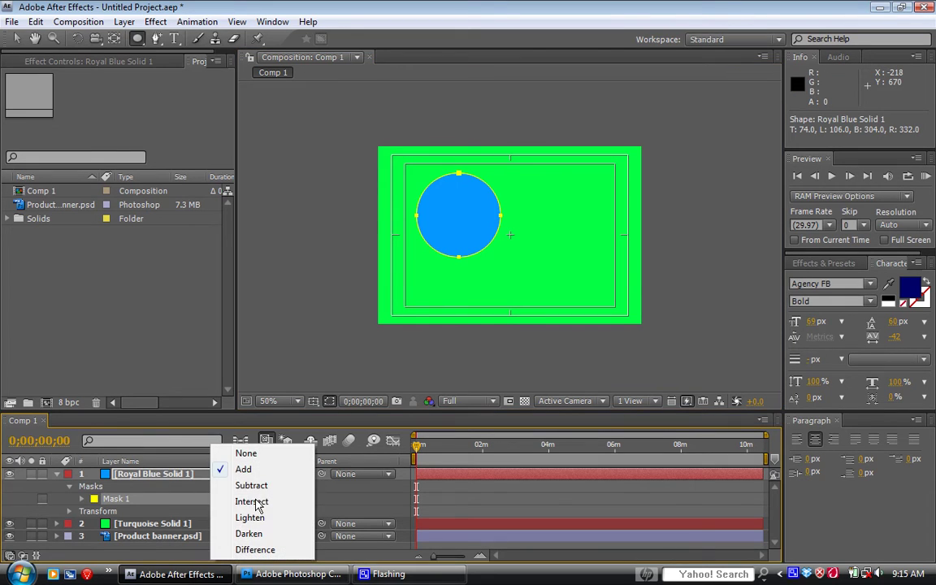
left_click(252, 486)
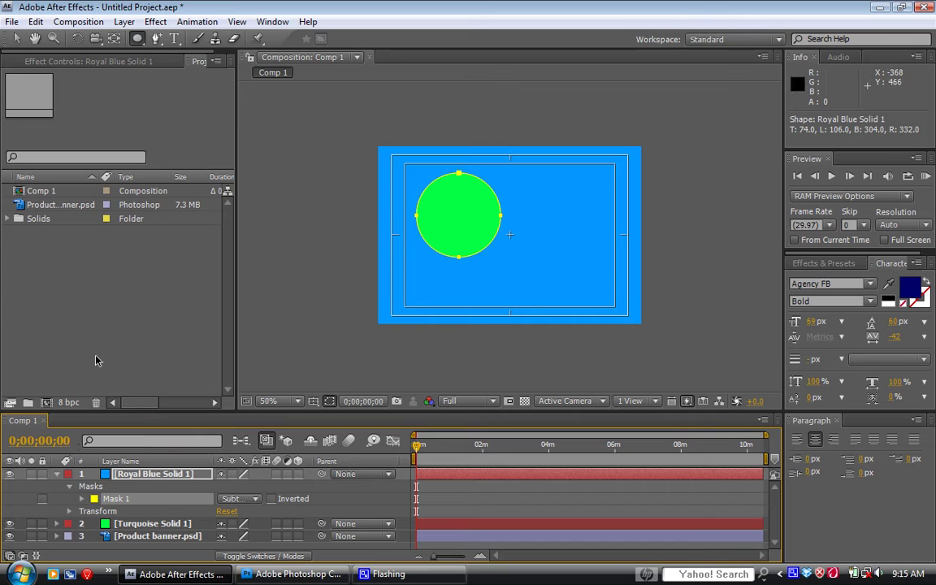
left_click(57, 474)
left_click(510, 243)
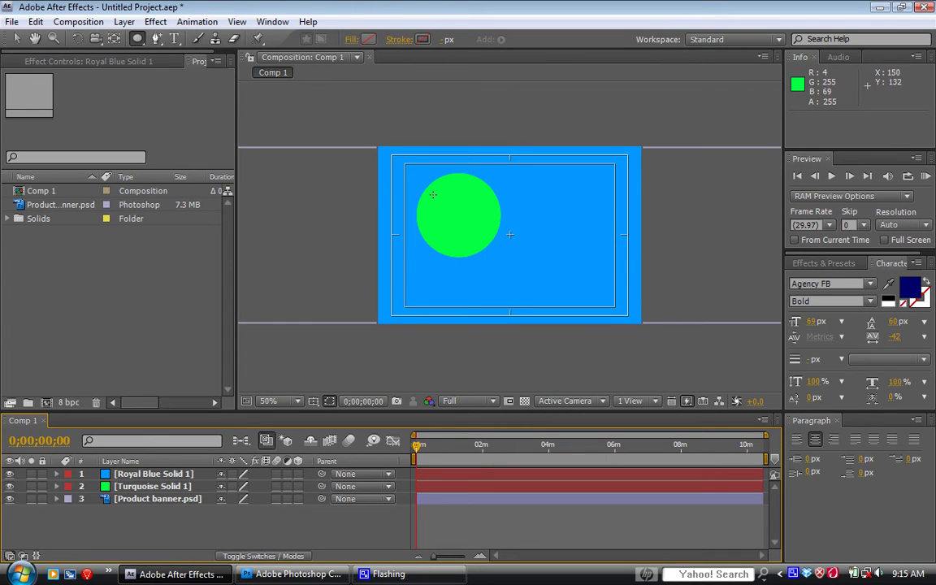
left_click(10, 473)
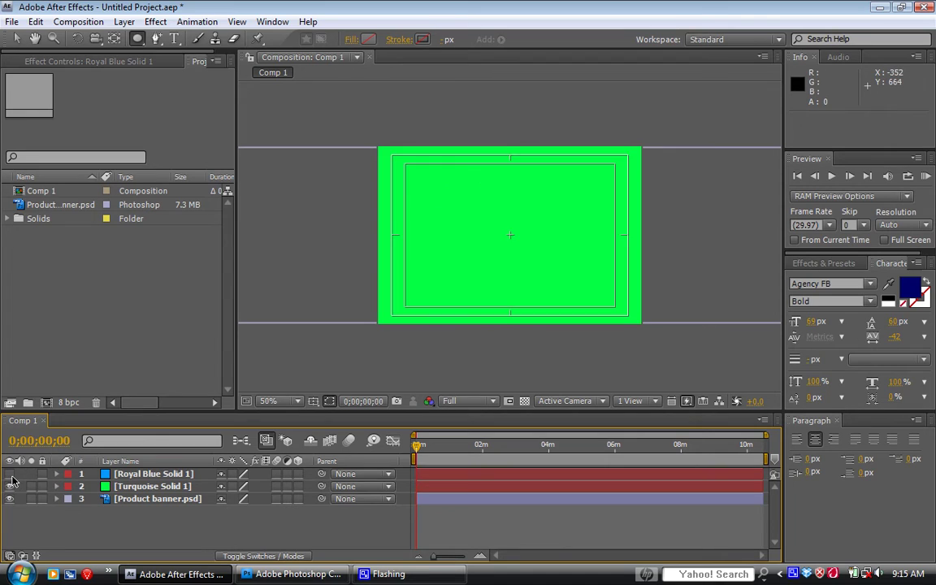
left_click(9, 473)
left_click(11, 476)
left_click(10, 475)
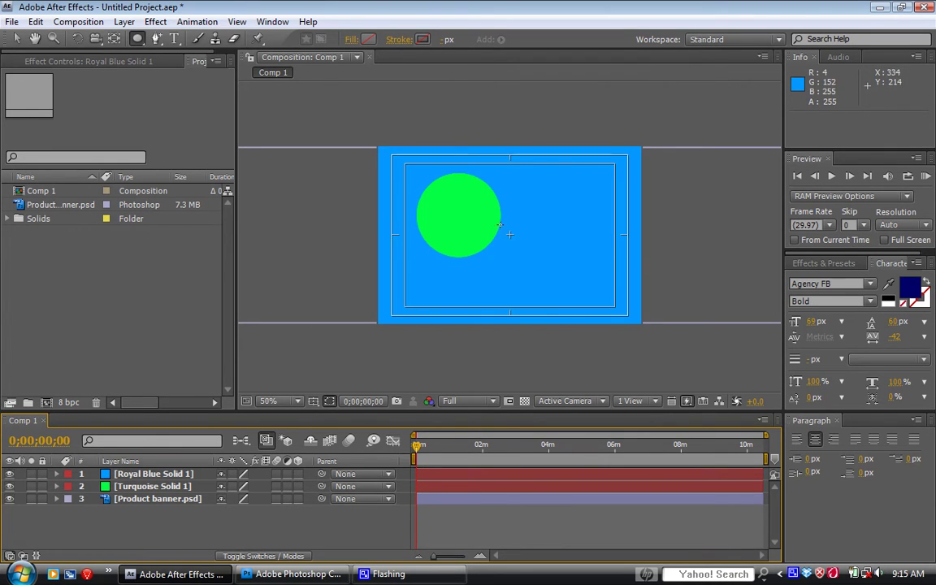
key("period")
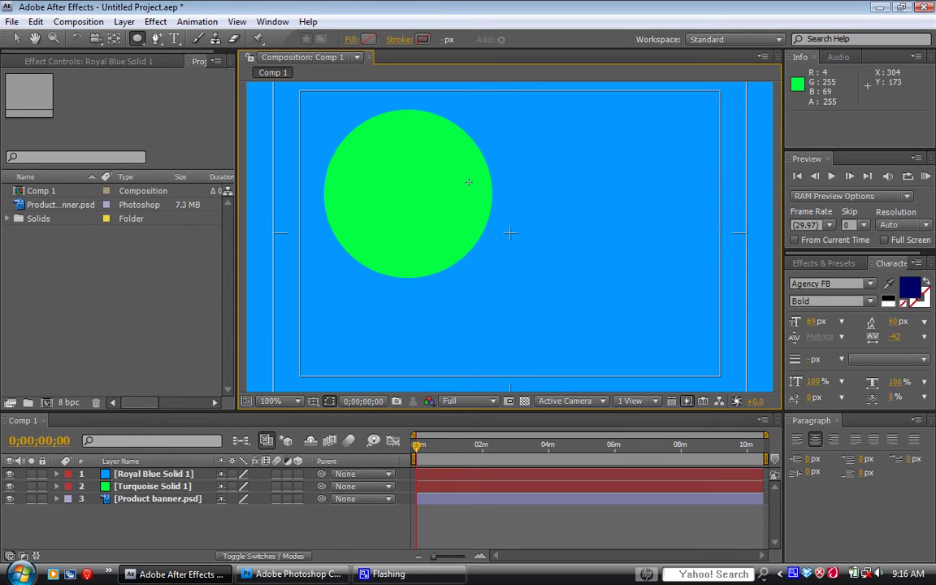
Step: Apply a Perspective > Drop Shadow effect to Royal Blue Solid 1
left_click(431, 132)
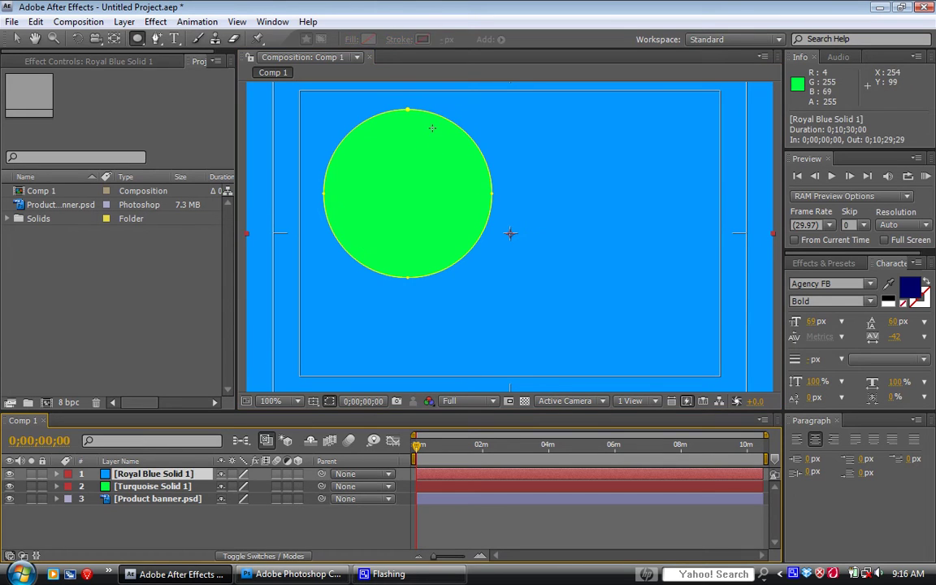
left_click(156, 21)
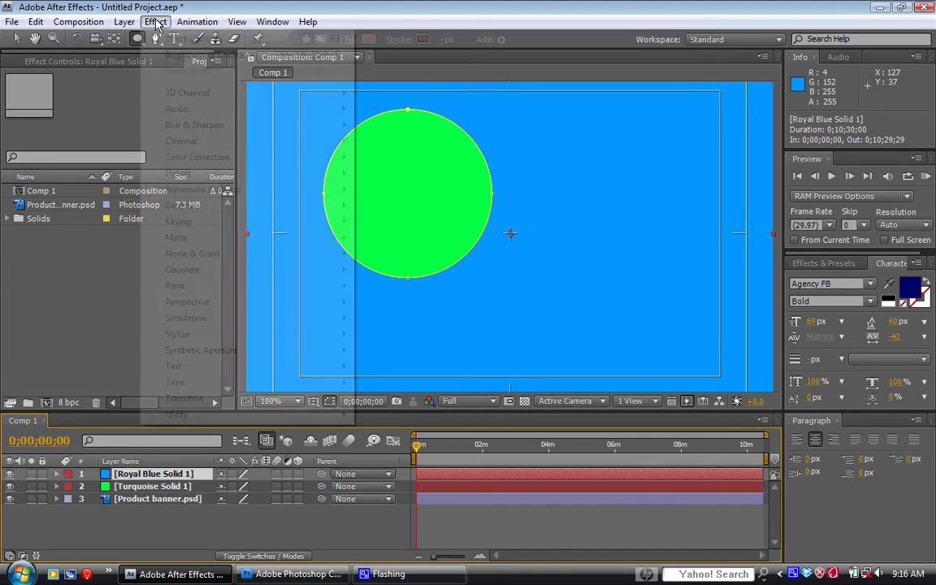
mouse_move(230, 176)
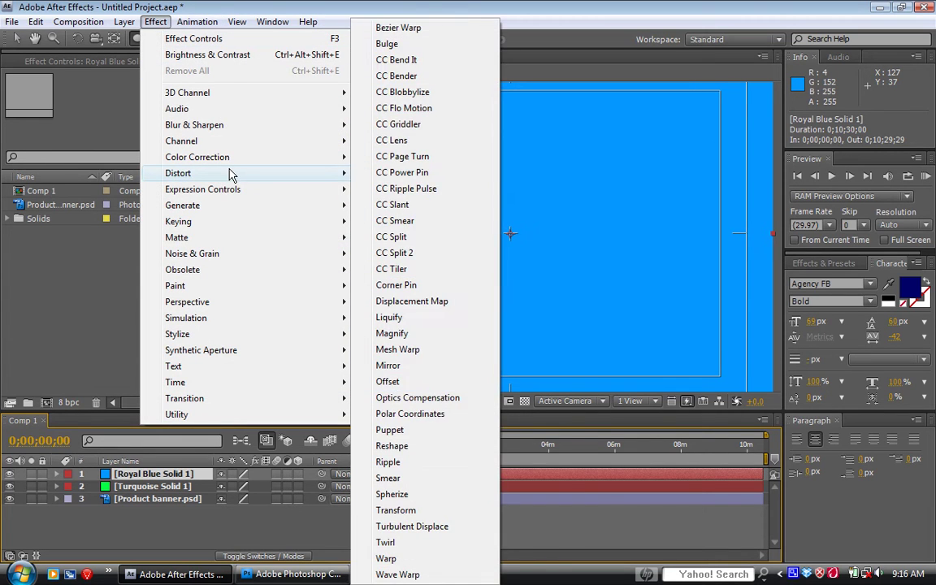
mouse_move(213, 302)
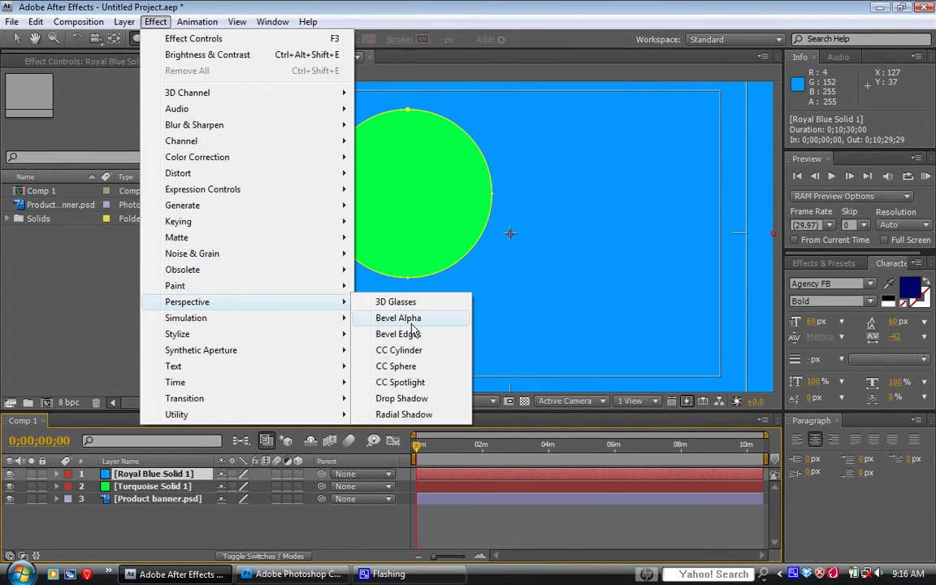
left_click(415, 399)
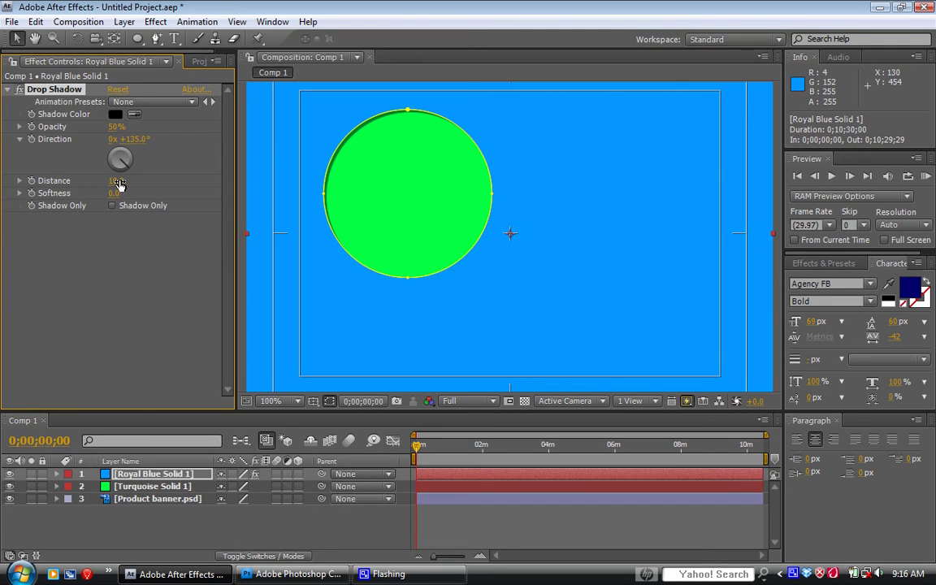
Step: Set the drop shadow to distance 18, softness 35 and opacity 40%
left_click_drag(113, 180, 131, 182)
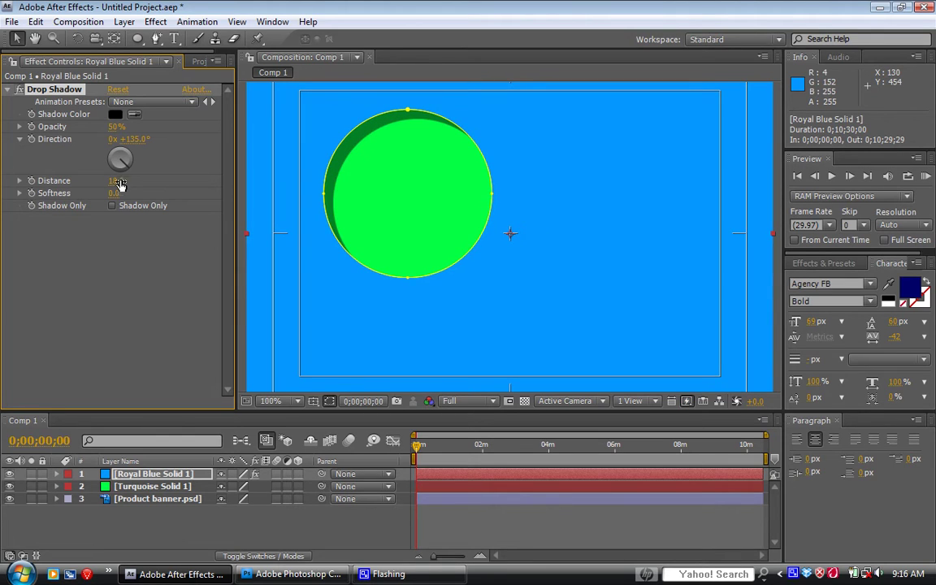
left_click(115, 194)
type("25")
key("Return")
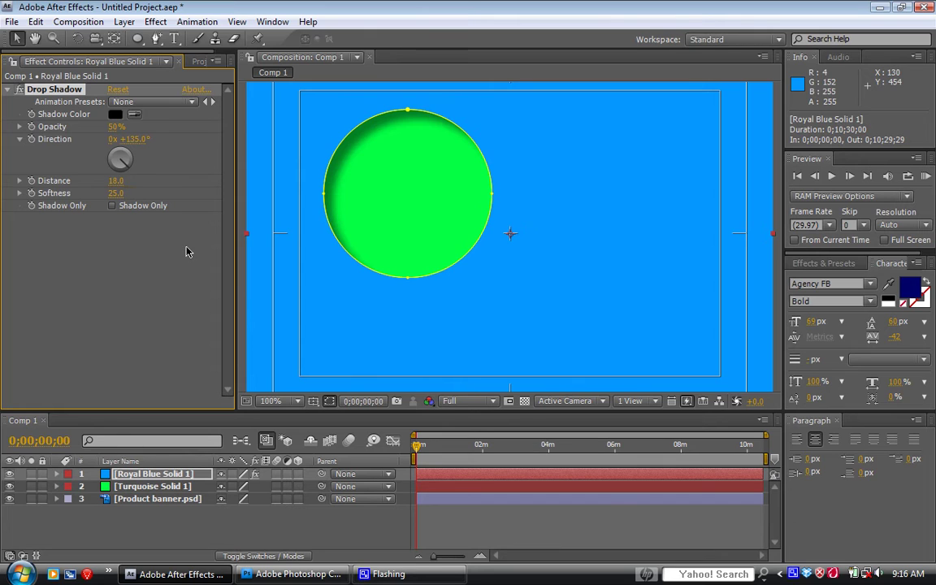
left_click(116, 193)
type("35")
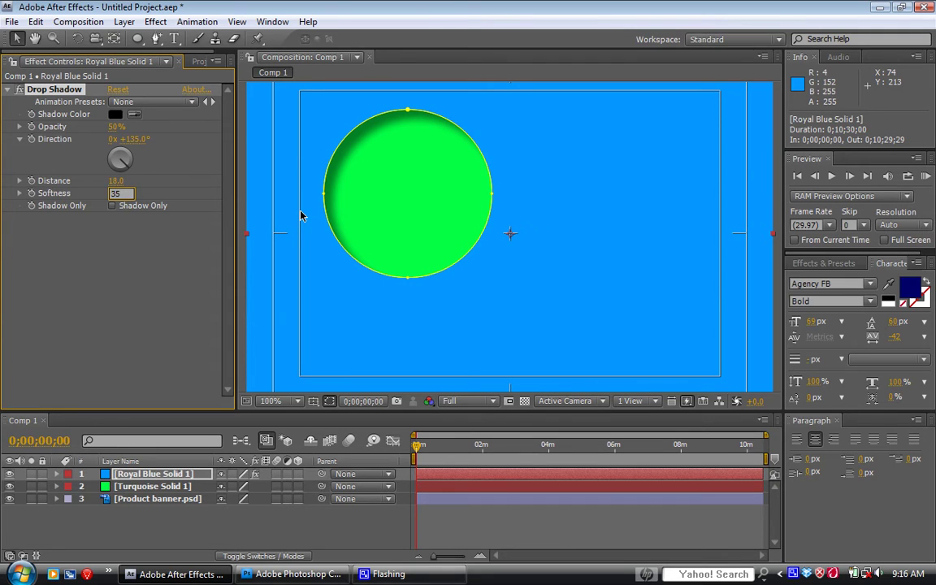
key("Return")
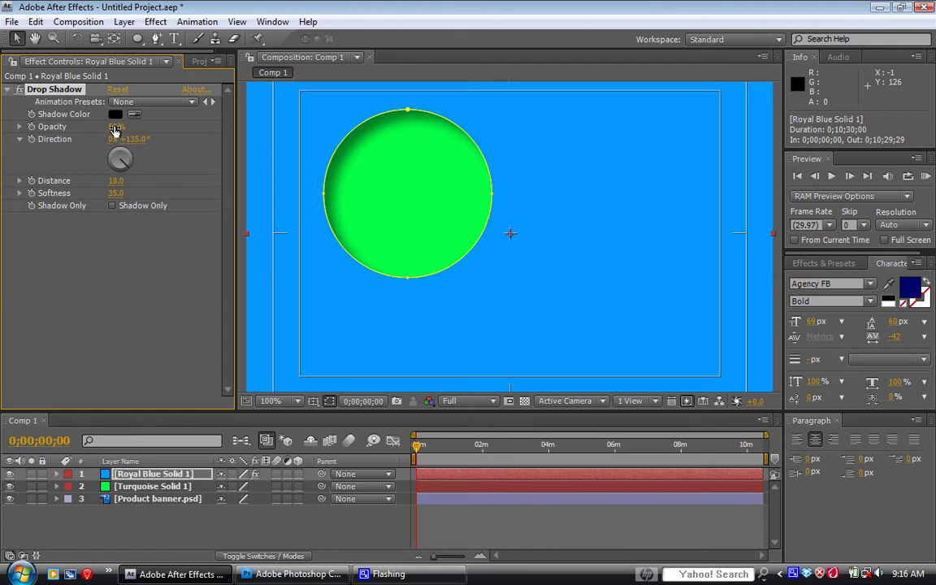
left_click(114, 127)
type("40")
key("Return")
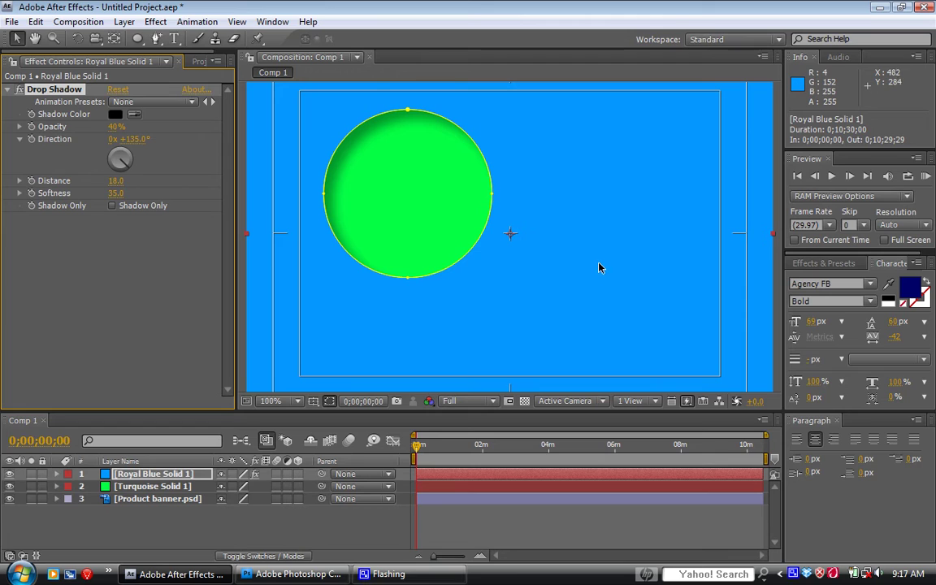
Step: Move Product banner.psd above Turquoise Solid 1, just below the blue solid
left_click(149, 502)
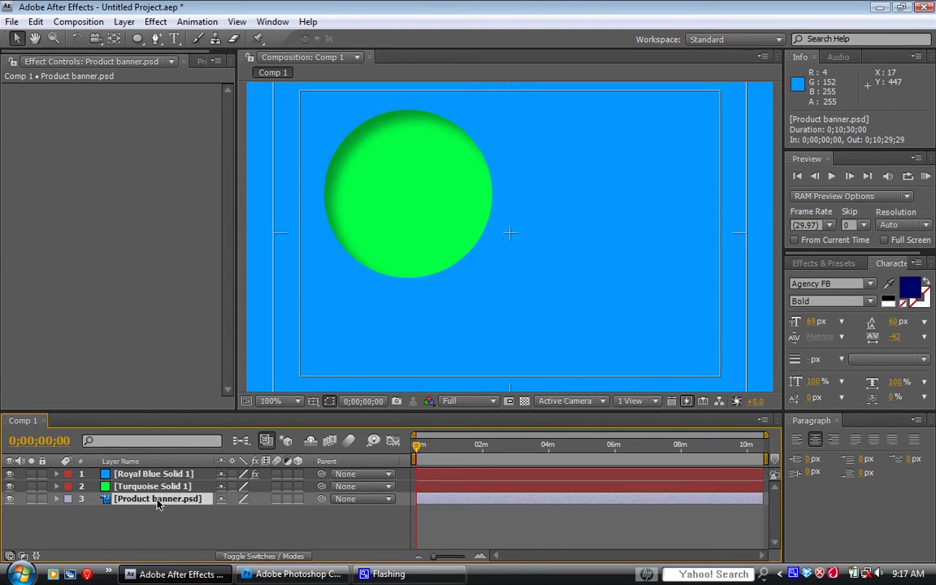
left_click_drag(160, 504, 163, 486)
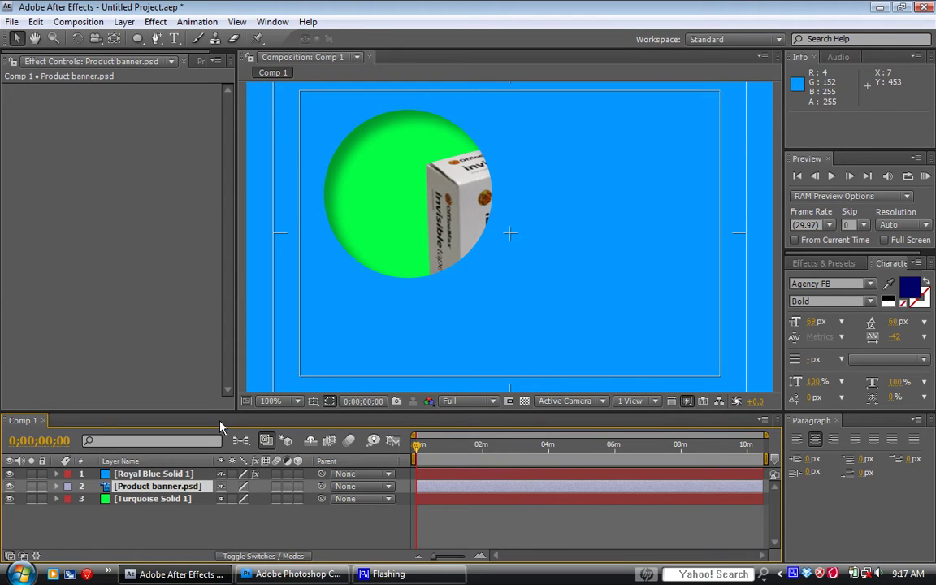
Step: Scale Product banner.psd to 55% and move it to -172, 201 so the tape box fits the circle
key("s")
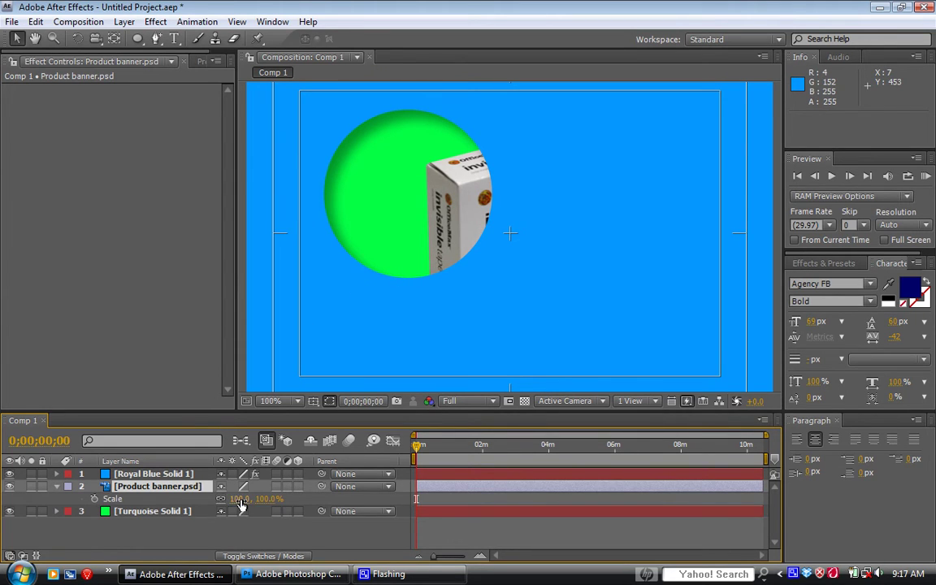
left_click_drag(242, 504, 217, 513)
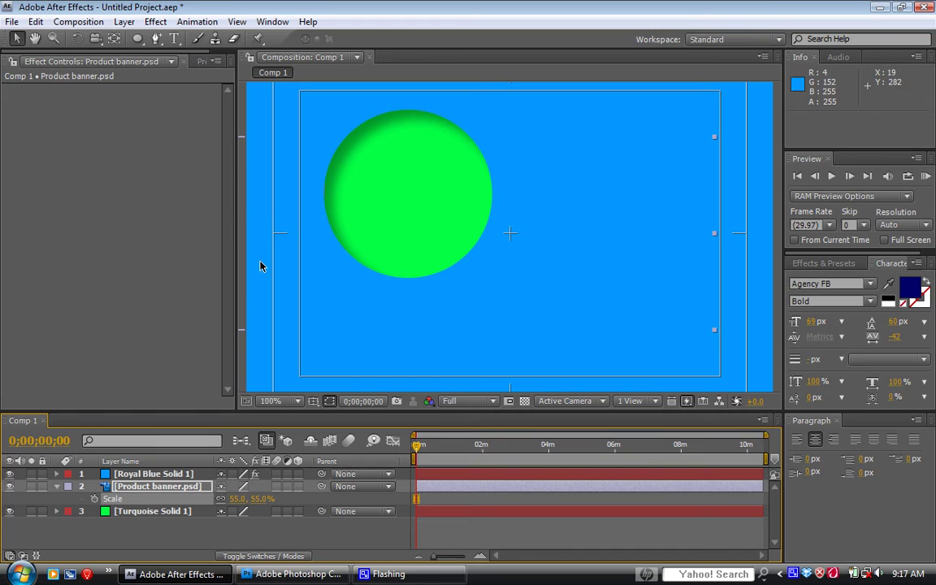
key("comma")
key("comma")
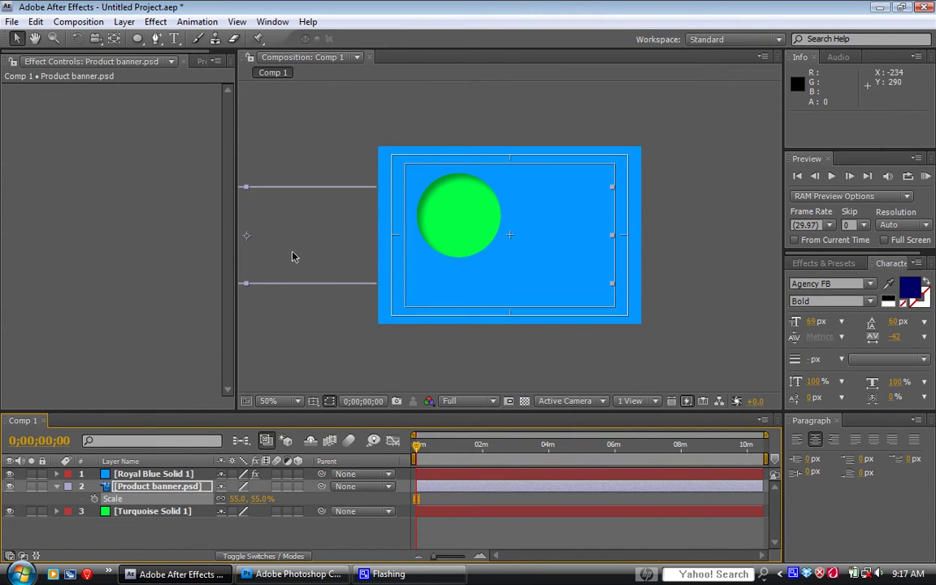
left_click_drag(283, 255, 351, 239)
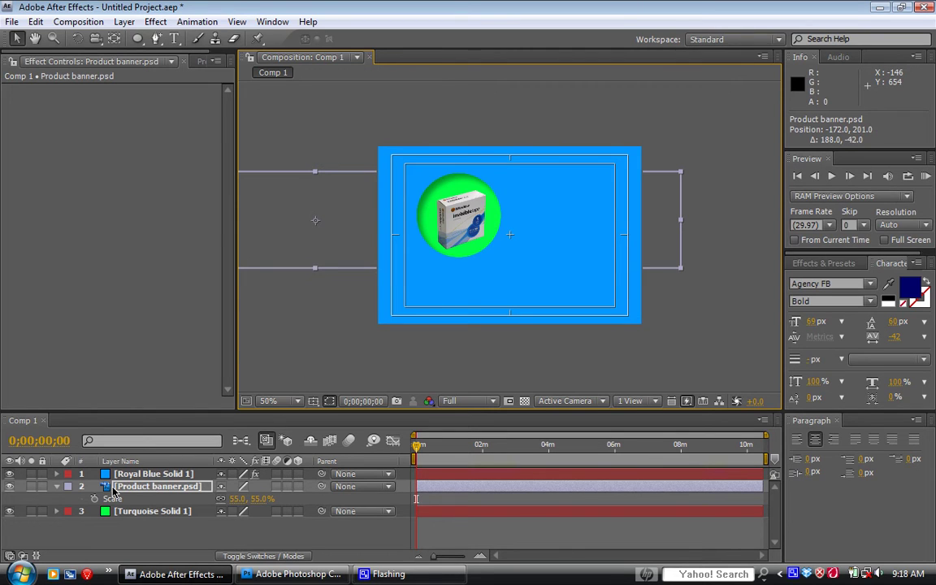
key("s")
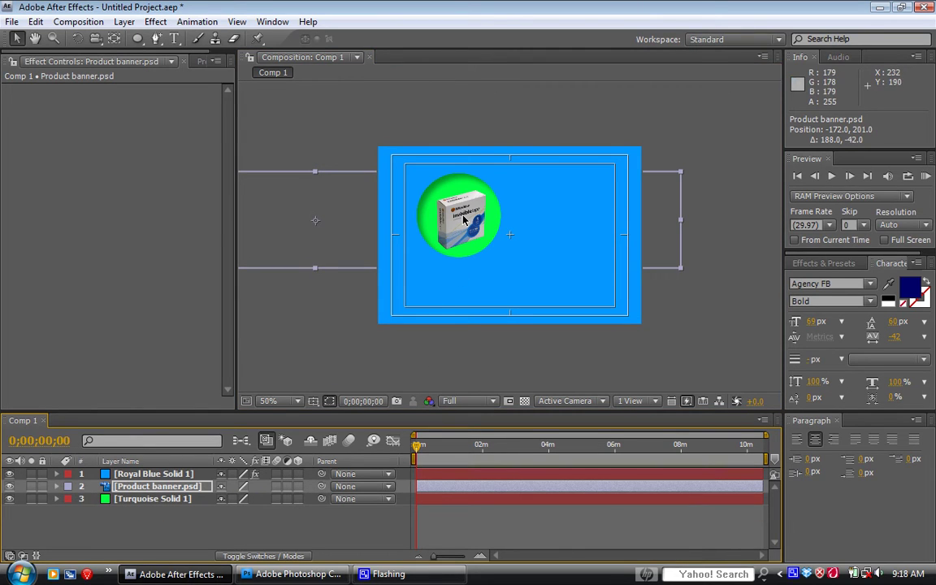
key("period")
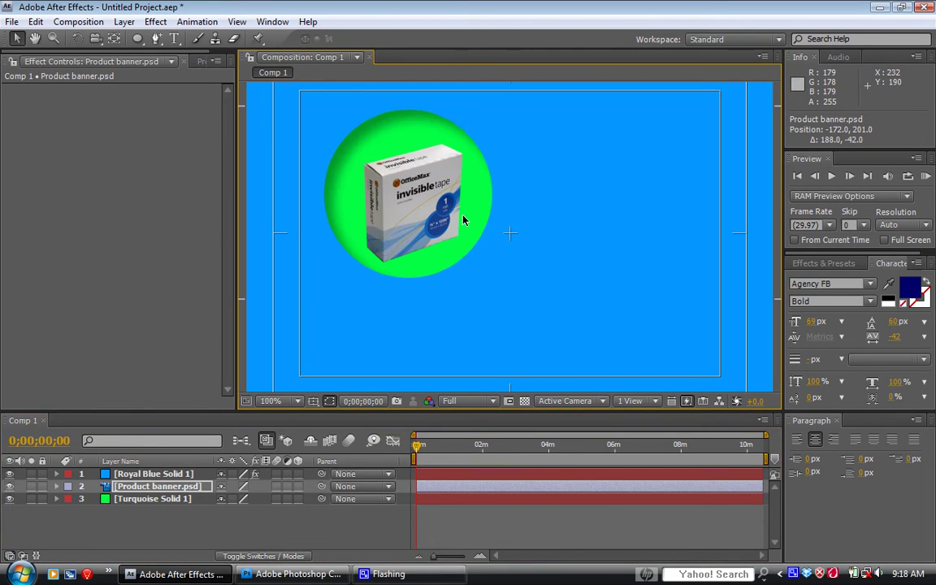
Step: Give Product banner.psd a Drop Shadow with 50% opacity, distance 15 and softness 32
left_click(130, 25)
mouse_move(156, 22)
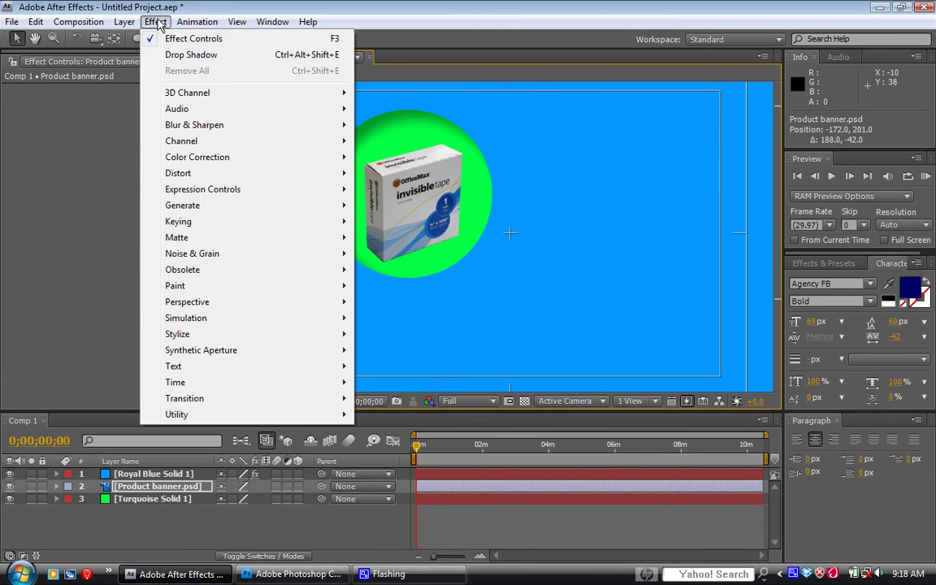
left_click(207, 57)
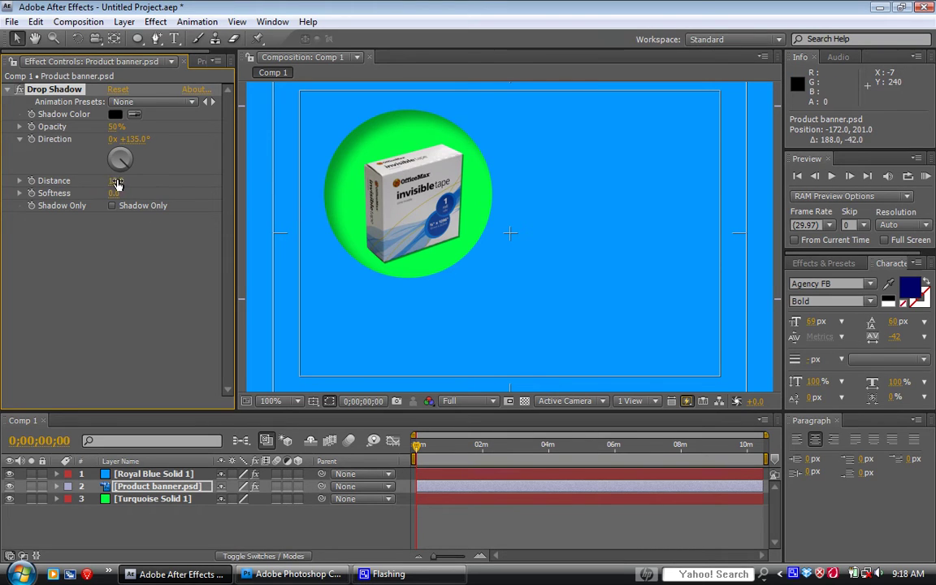
left_click_drag(115, 181, 136, 199)
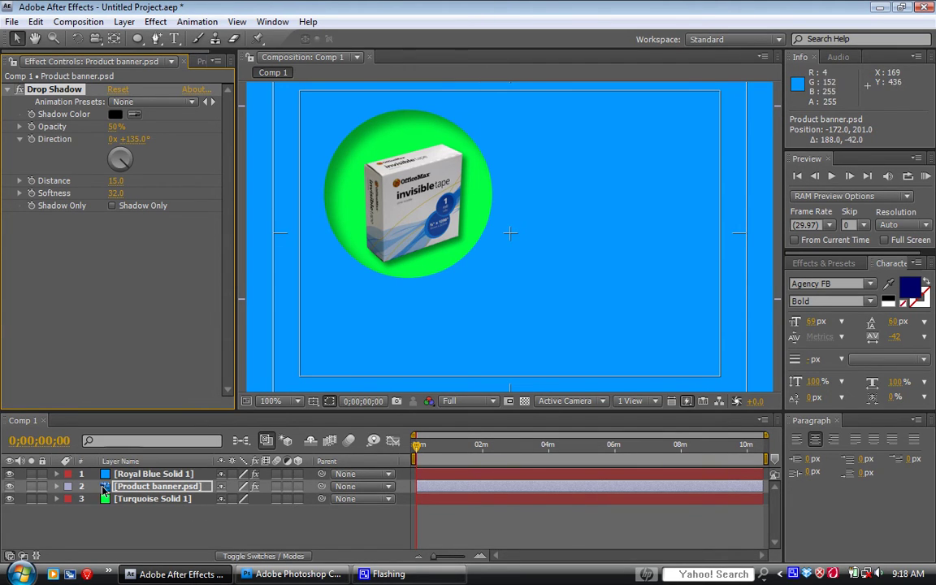
Step: Set the banner's Position to 597, 201 so the three highlighters fill the circle
left_click(171, 492)
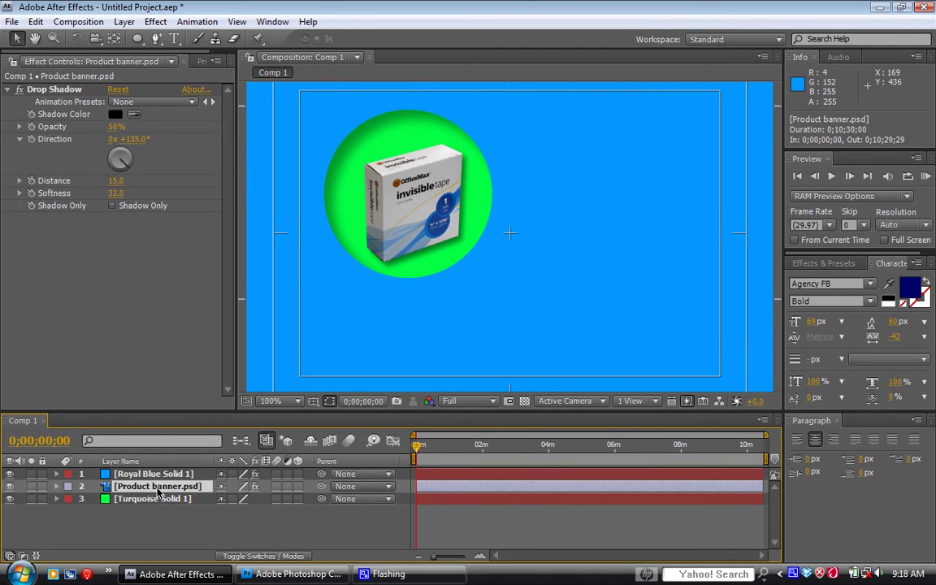
key("p")
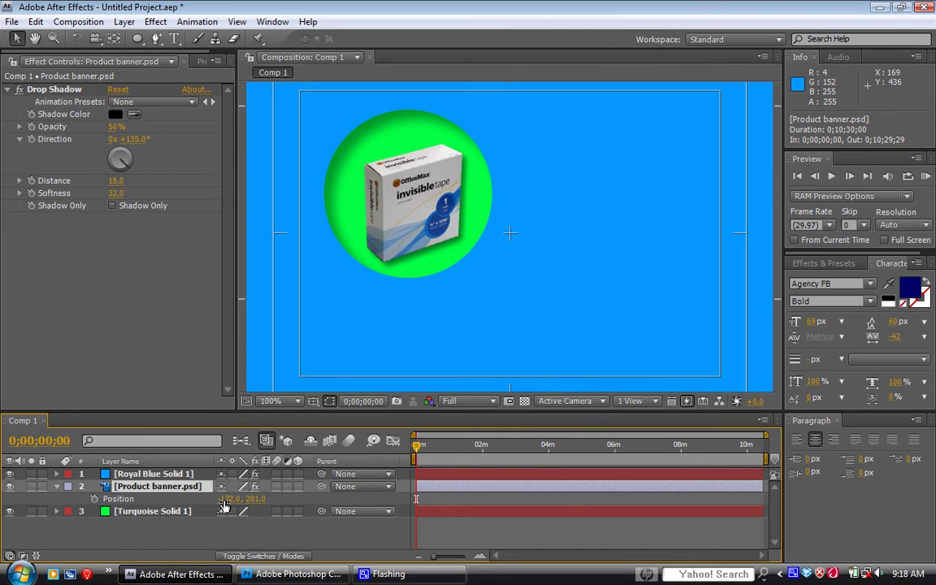
left_click_drag(222, 502, 807, 527)
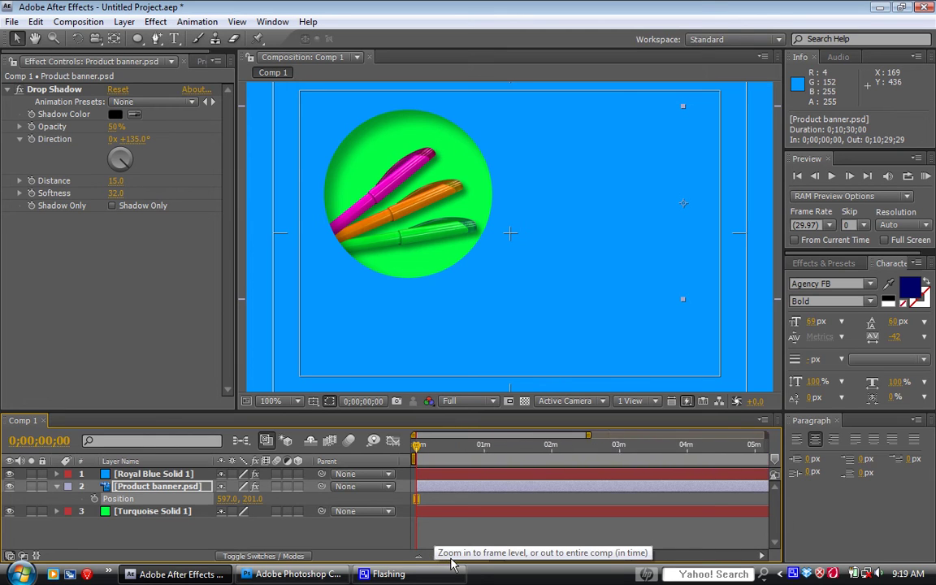
left_click_drag(446, 567, 458, 567)
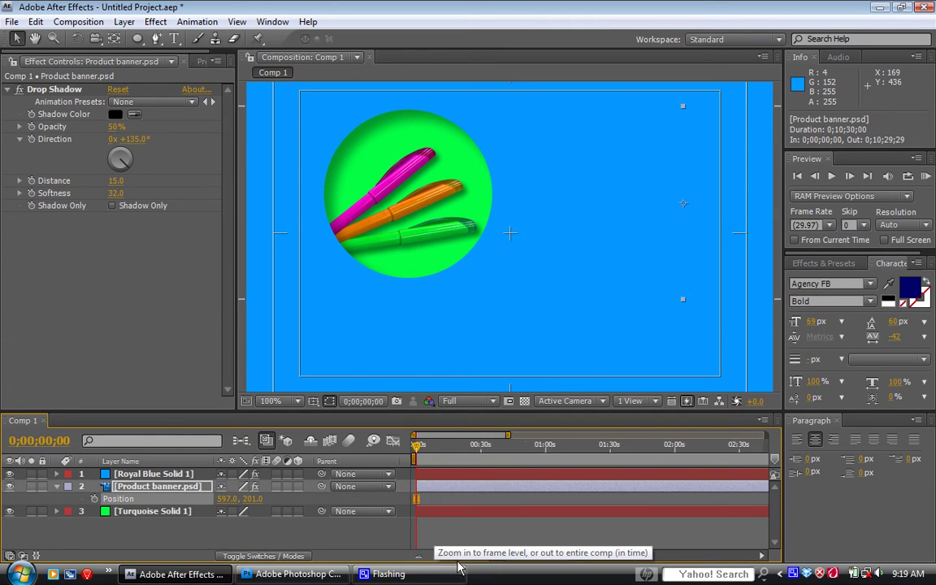
left_click_drag(458, 567, 461, 568)
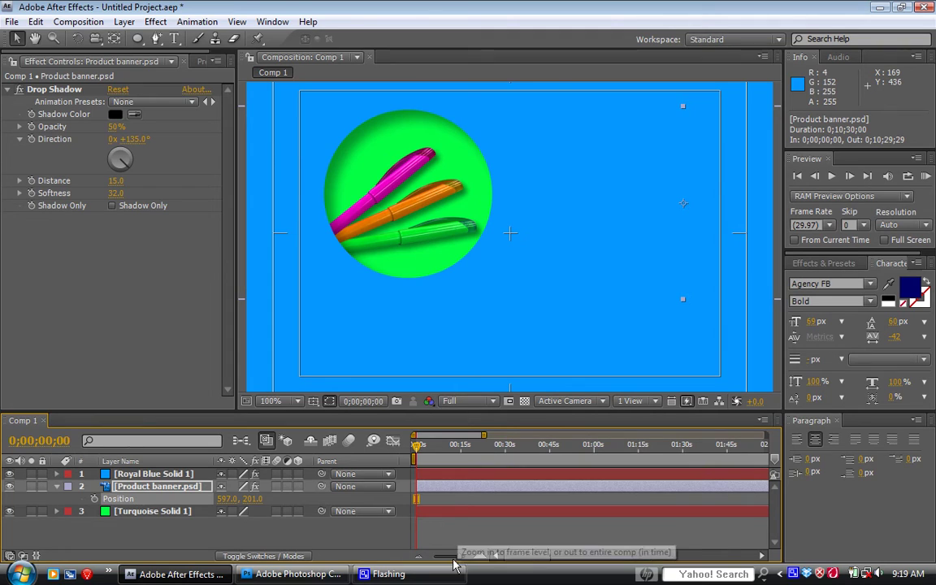
left_click_drag(460, 566, 465, 549)
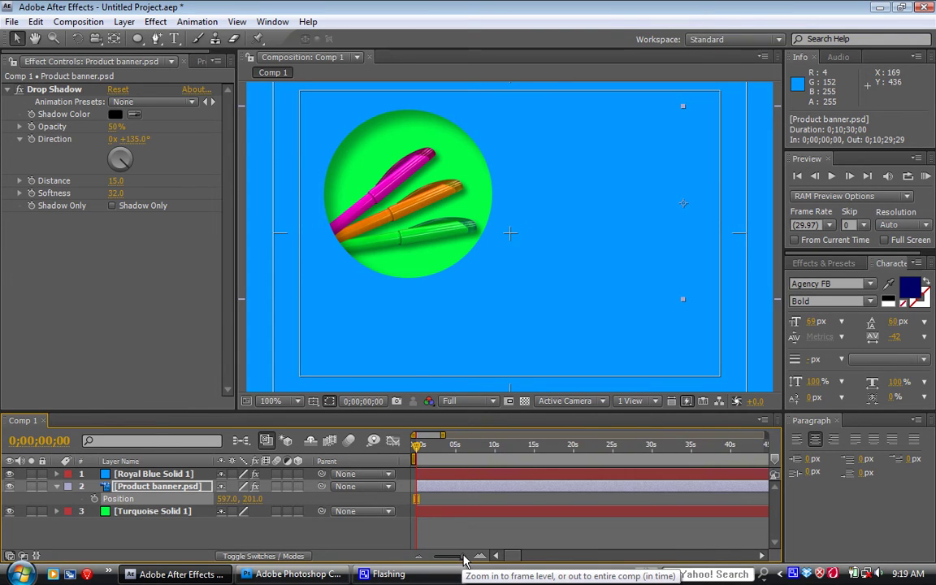
Step: Keyframe the banner Position from 597, 201 at 2;15 to 232, 201 at 3;02
left_click(95, 499)
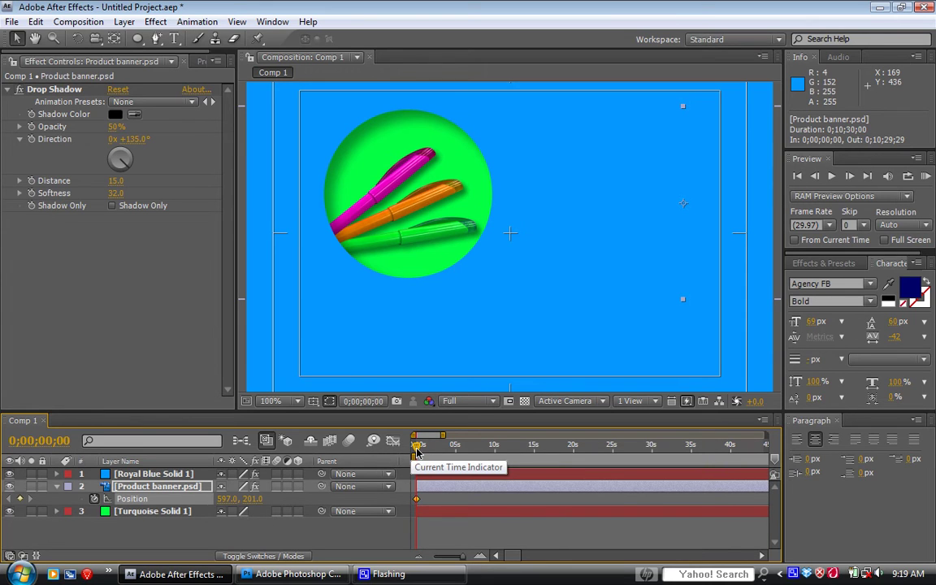
left_click_drag(417, 452, 437, 458)
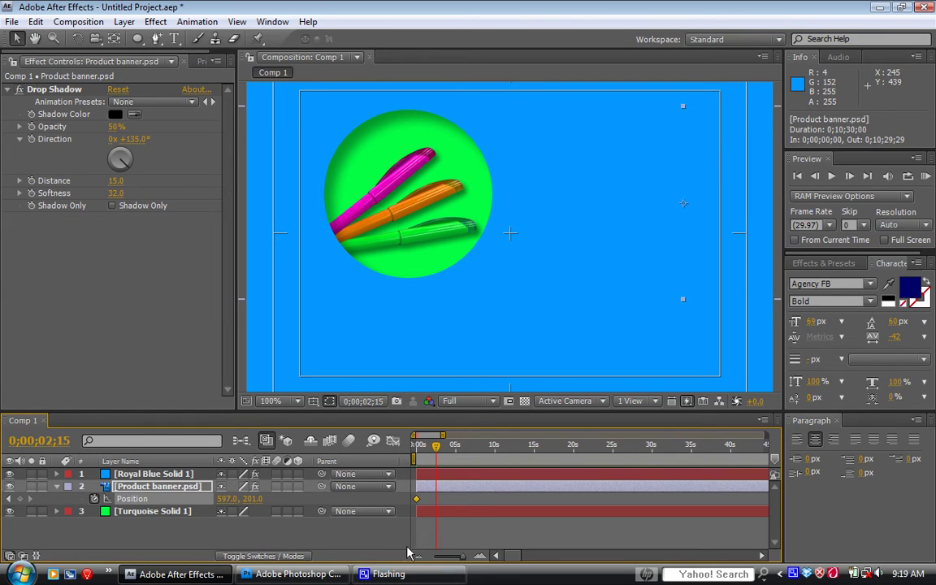
left_click(436, 500)
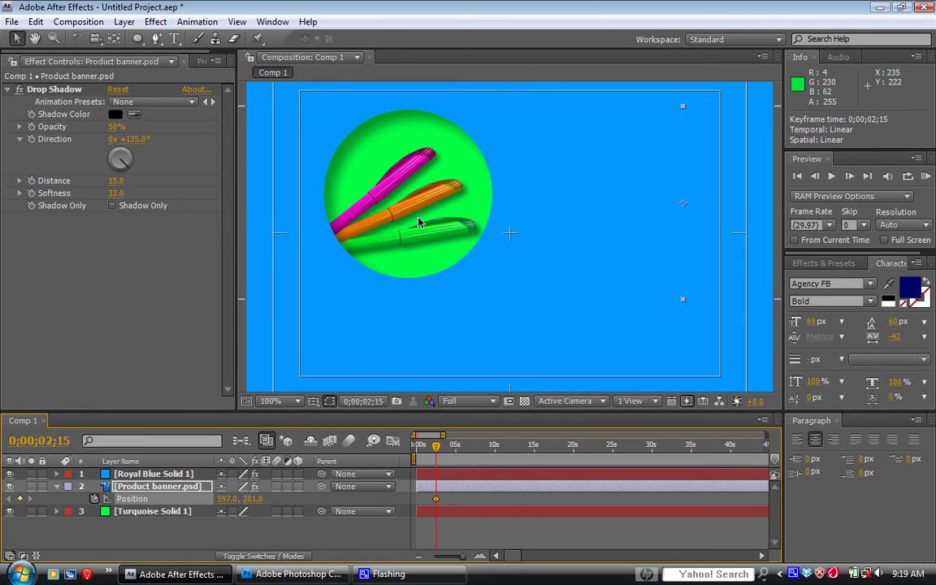
left_click(438, 449)
left_click_drag(436, 447, 438, 447)
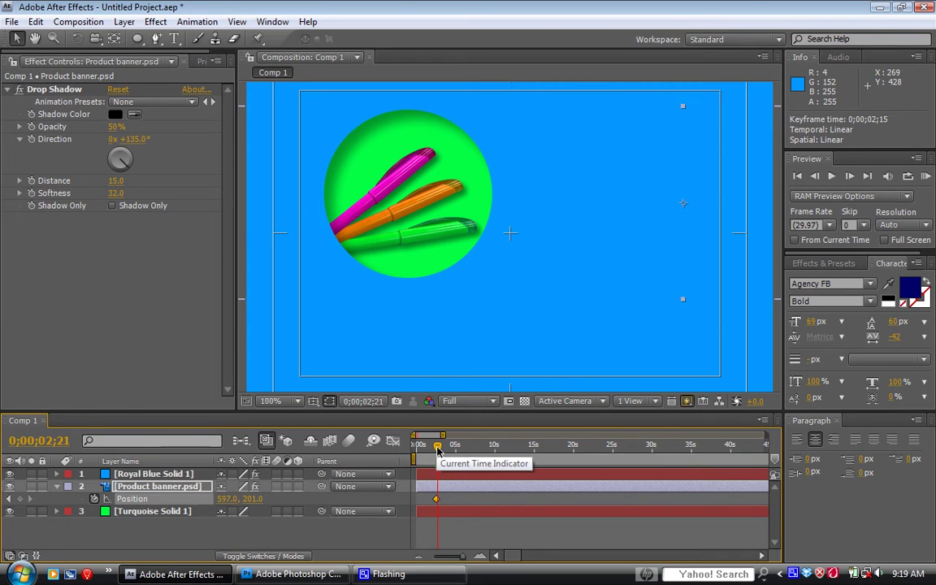
left_click_drag(437, 449, 441, 448)
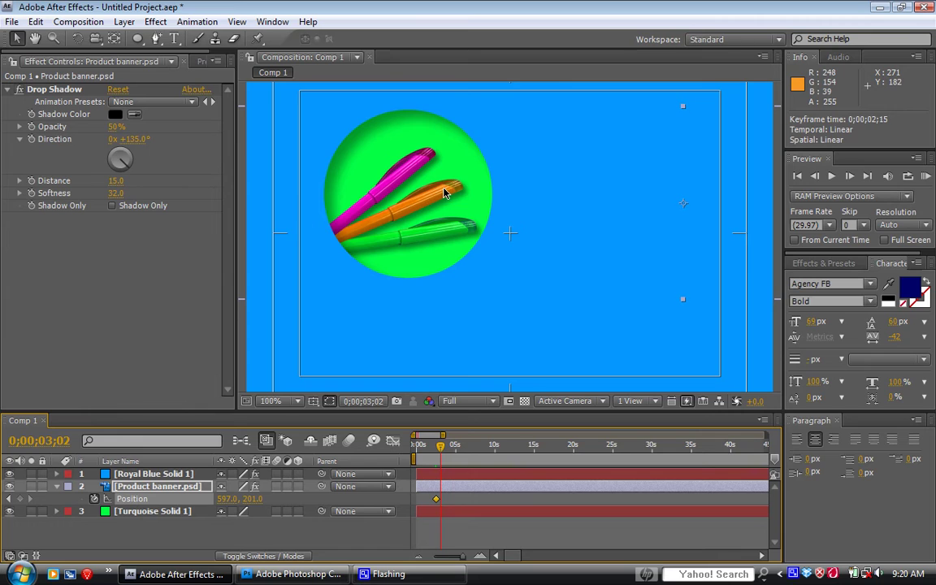
left_click_drag(444, 193, 178, 209)
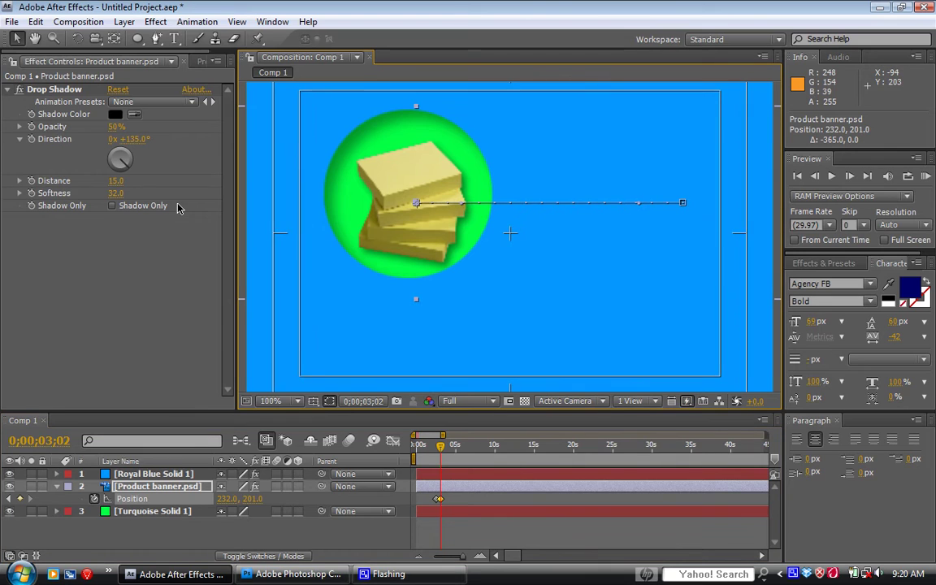
Step: Scrub through the animation and drag the banner further left, adding a keyframe later on
mouse_move(432, 452)
left_mouse_down()
mouse_move(413, 455)
mouse_move(446, 456)
left_mouse_up()
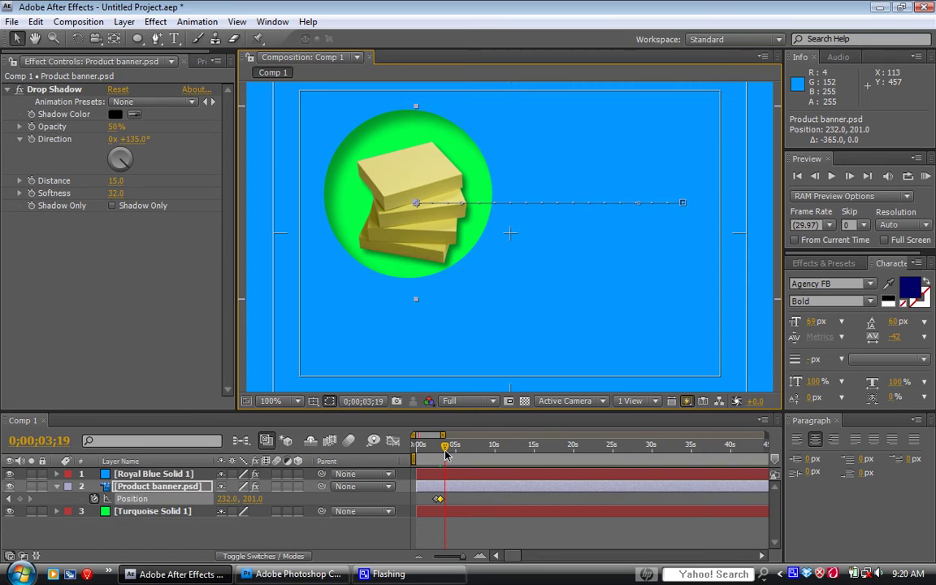
left_click_drag(445, 456, 442, 449)
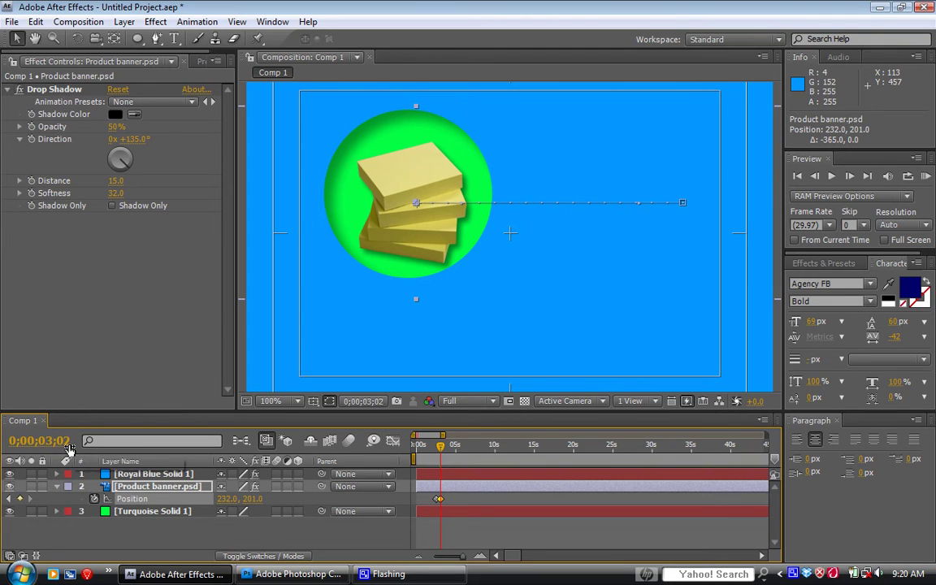
left_click_drag(444, 448, 459, 450)
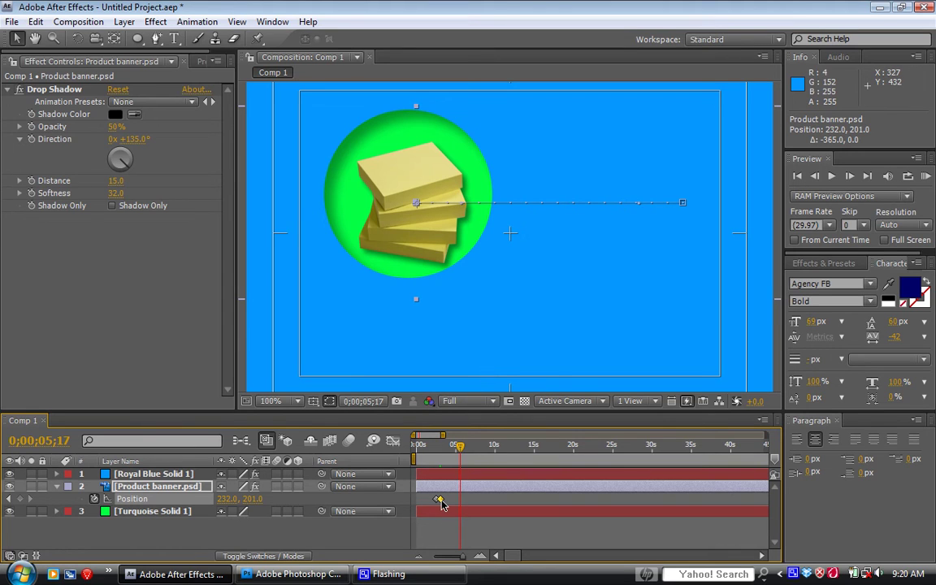
mouse_move(441, 504)
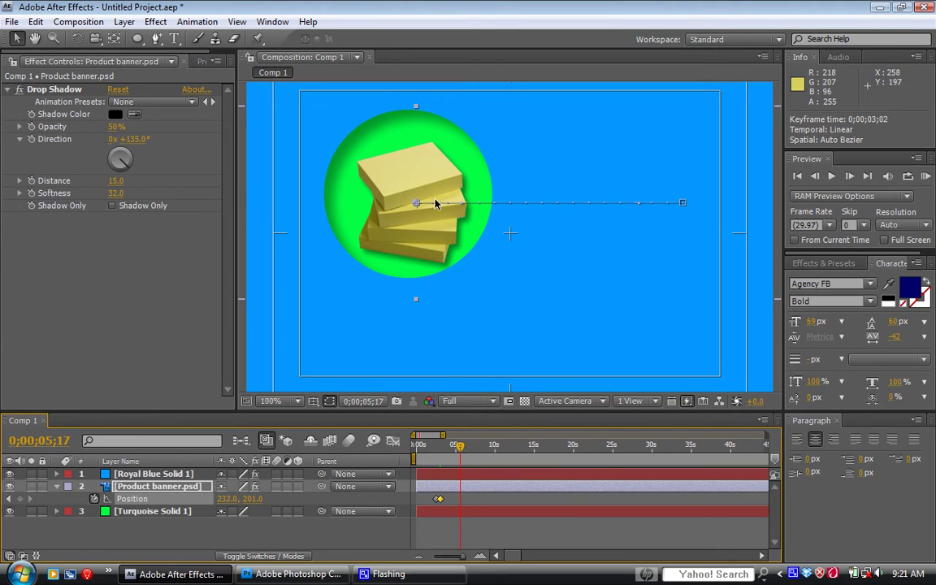
left_click_drag(438, 182, 266, 173)
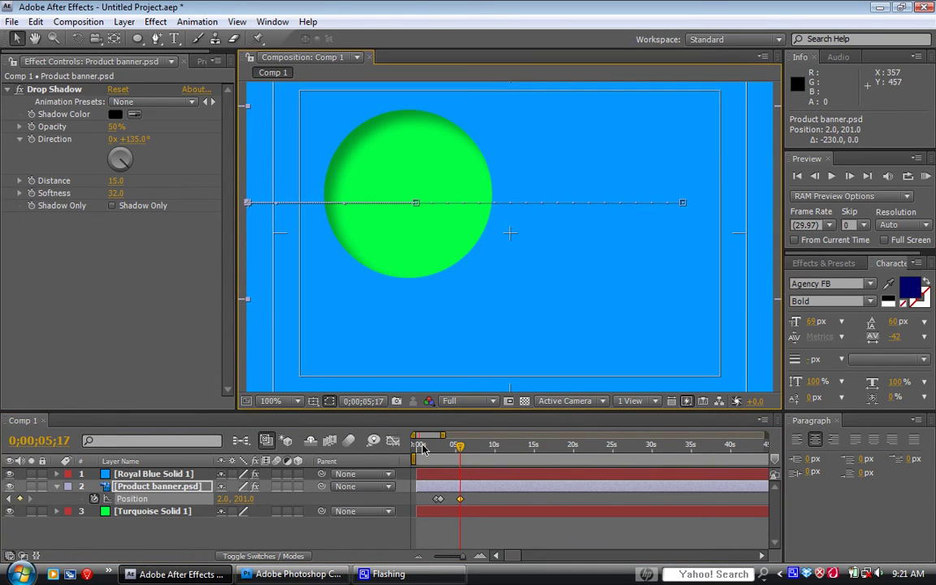
left_click_drag(421, 447, 461, 466)
Step: Delete the stray keyframe and paste a copy of the 3;02 keyframe (232, 201) near 5;17
left_click(460, 499)
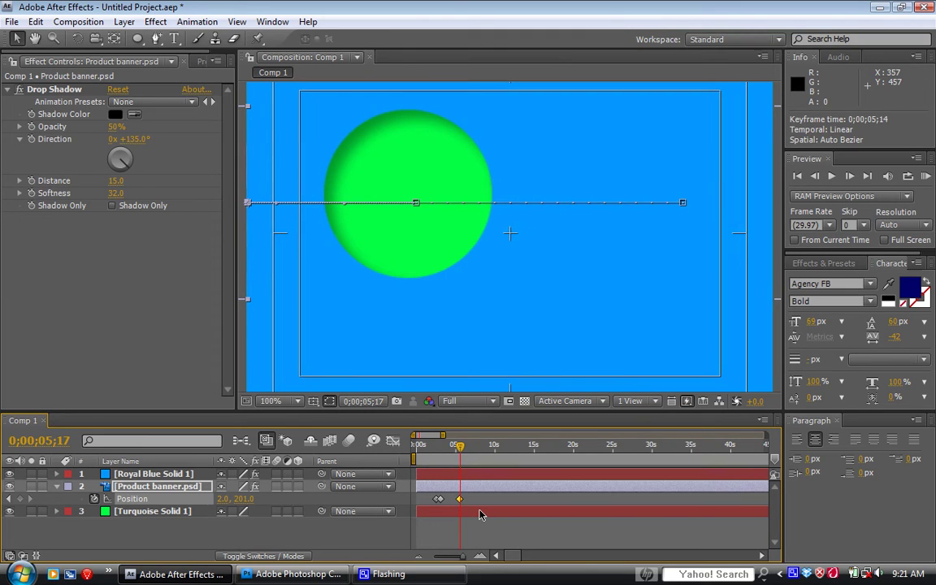
key("Delete")
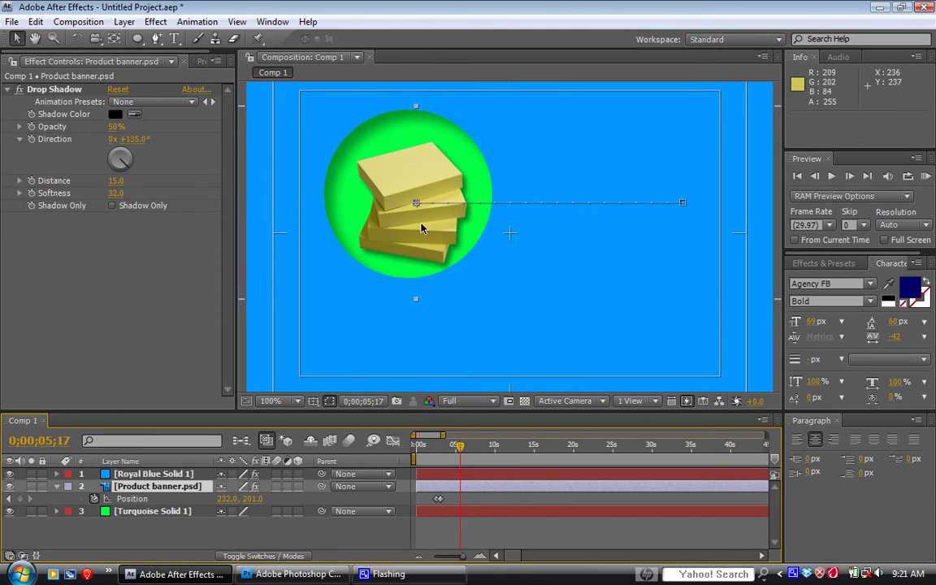
left_click(439, 499)
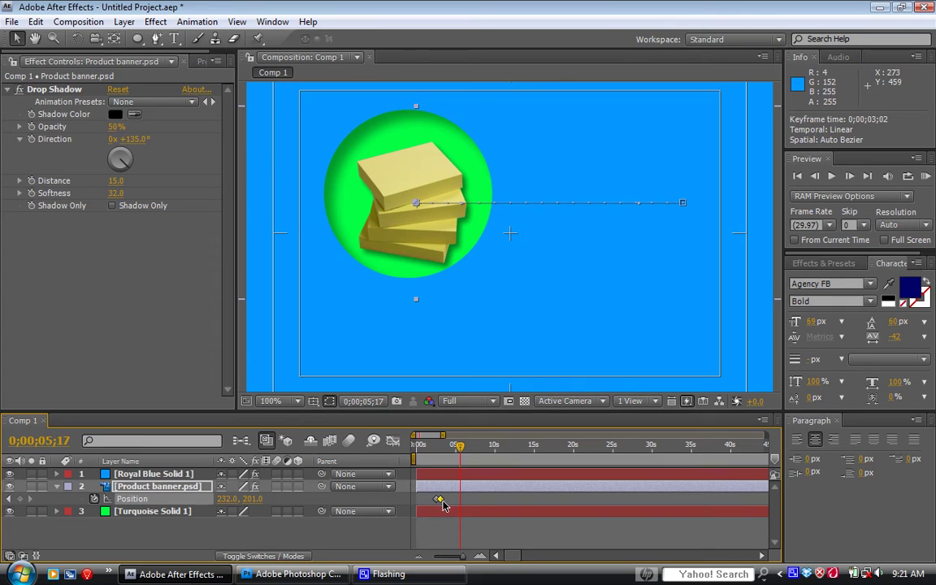
key("ctrl+c")
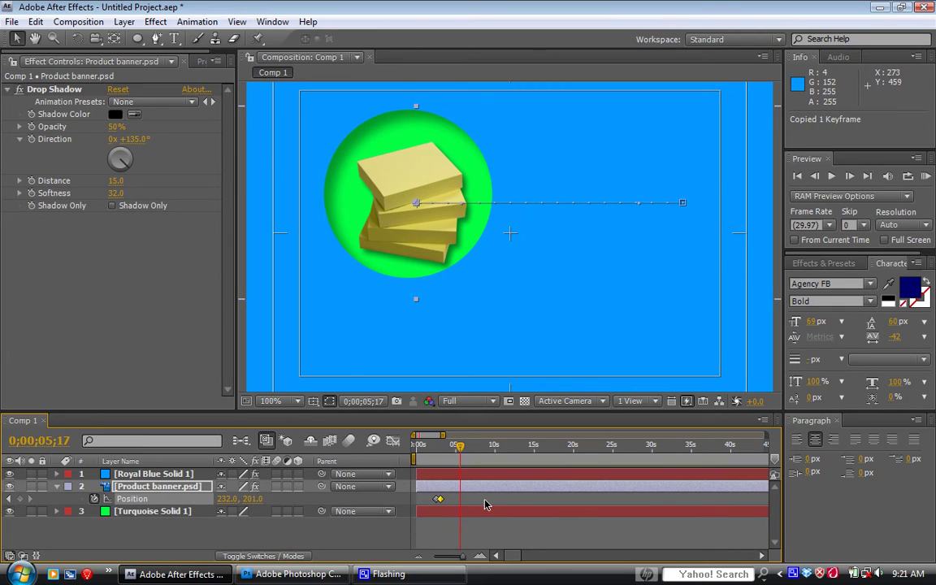
key("ctrl+v")
left_click(454, 449)
Step: At 6;01, slide the banner to -174, 201 so the tape box fills the circle, then show the Project panel
mouse_move(453, 449)
left_mouse_down()
mouse_move(432, 449)
mouse_move(460, 452)
left_mouse_up()
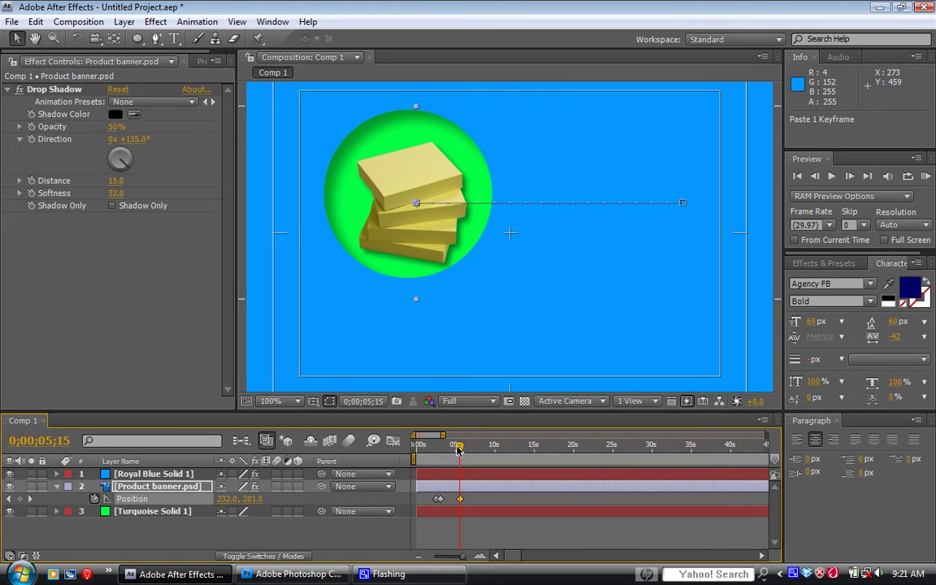
left_click_drag(460, 448, 464, 449)
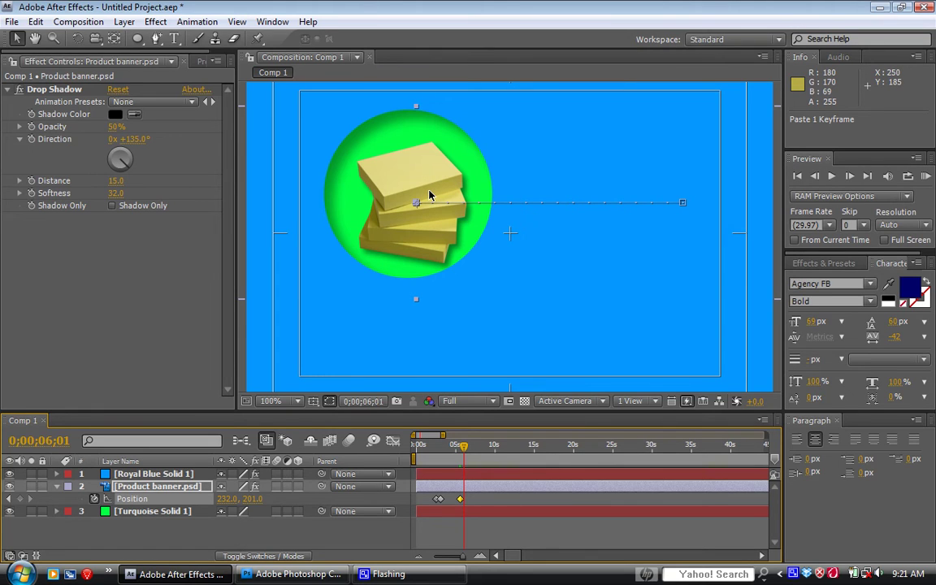
left_click_drag(430, 195, 133, 193)
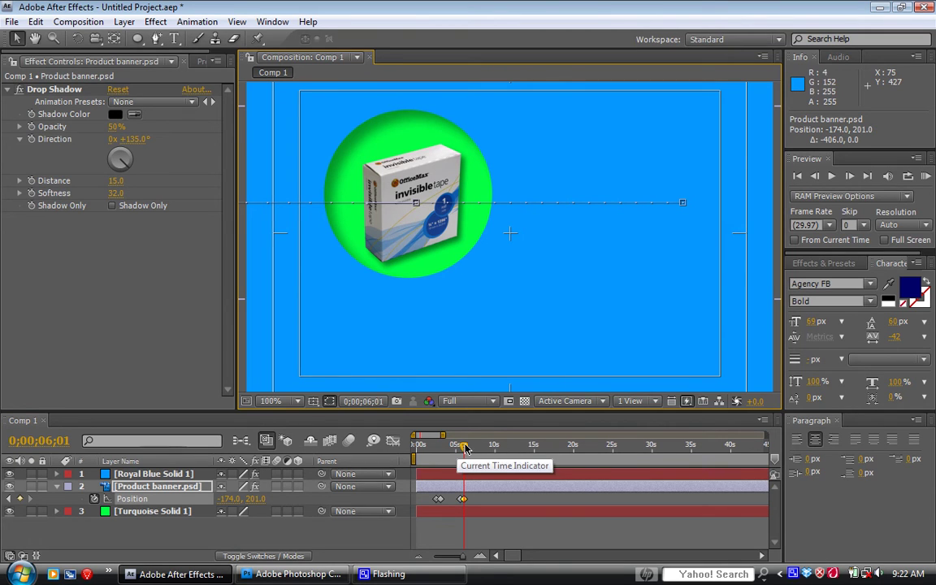
left_click_drag(464, 448, 489, 448)
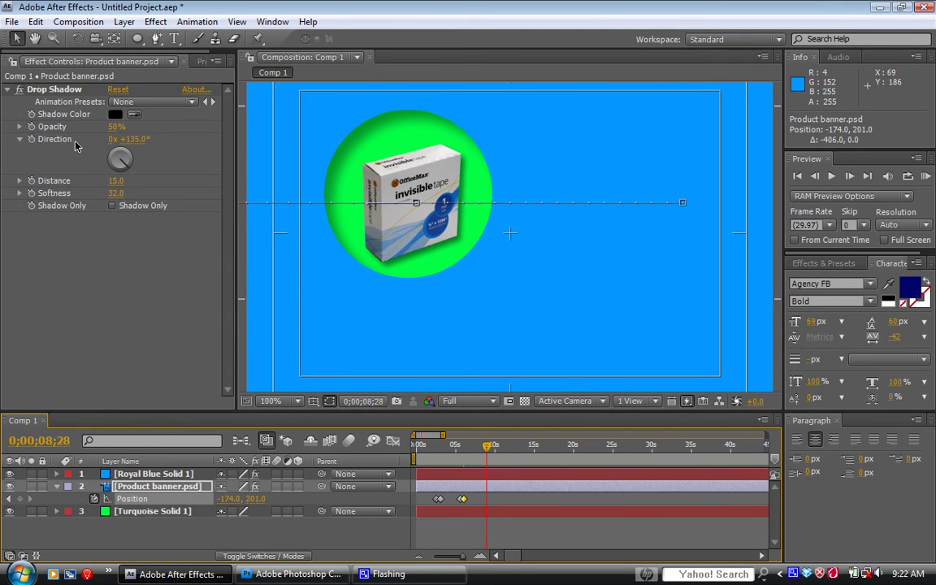
left_click(203, 61)
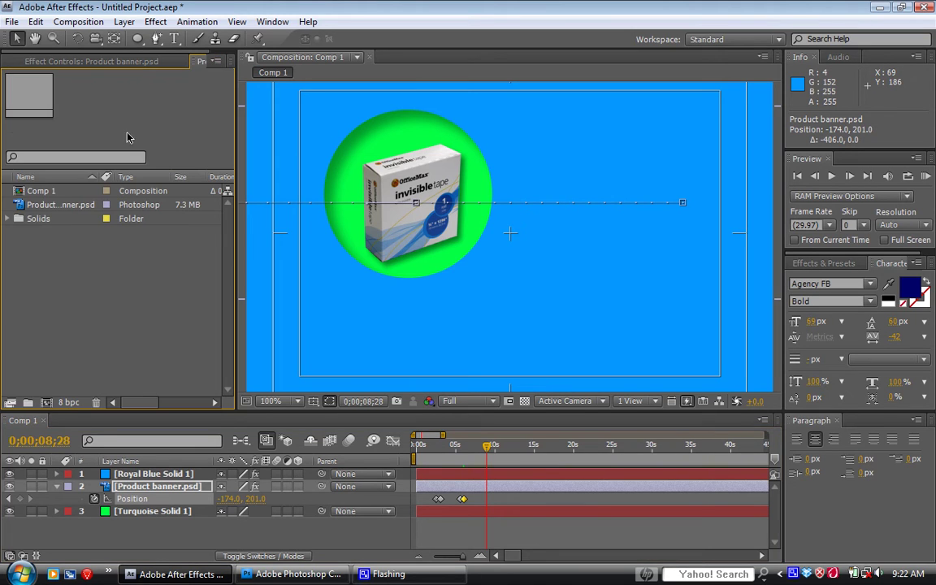
Step: Open Product banner.psd in its own footage viewer, then close it to return to Comp 1
double_click(53, 206)
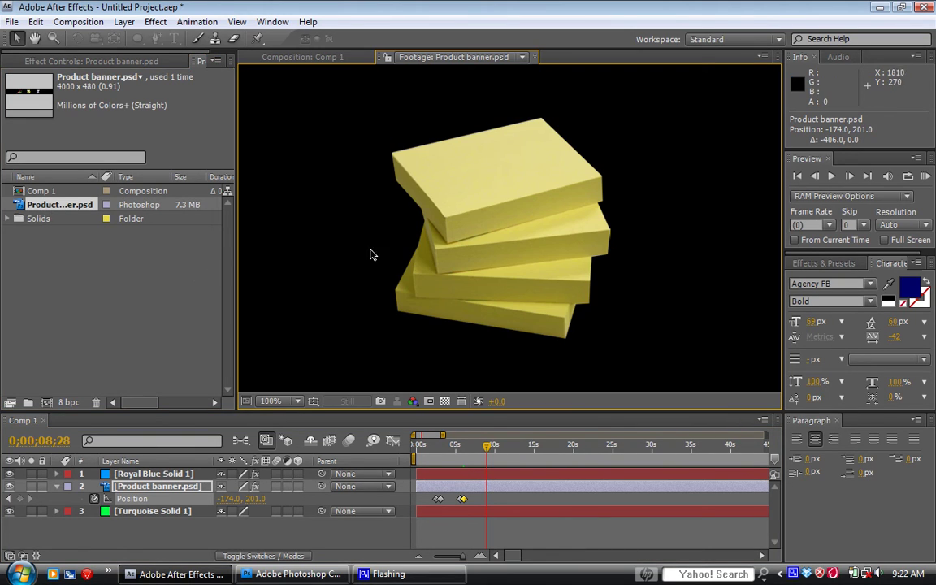
scroll(409, 265, "down", 4)
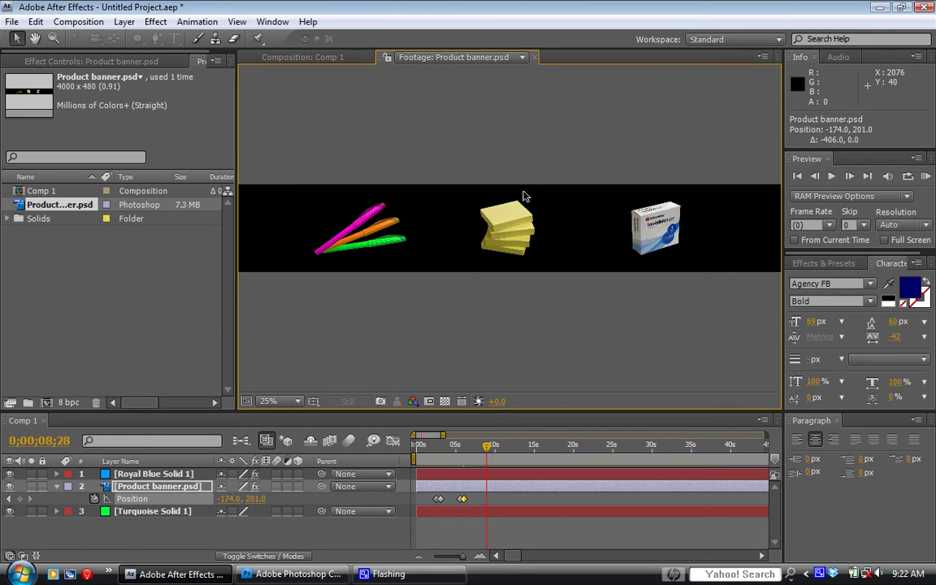
left_click(534, 57)
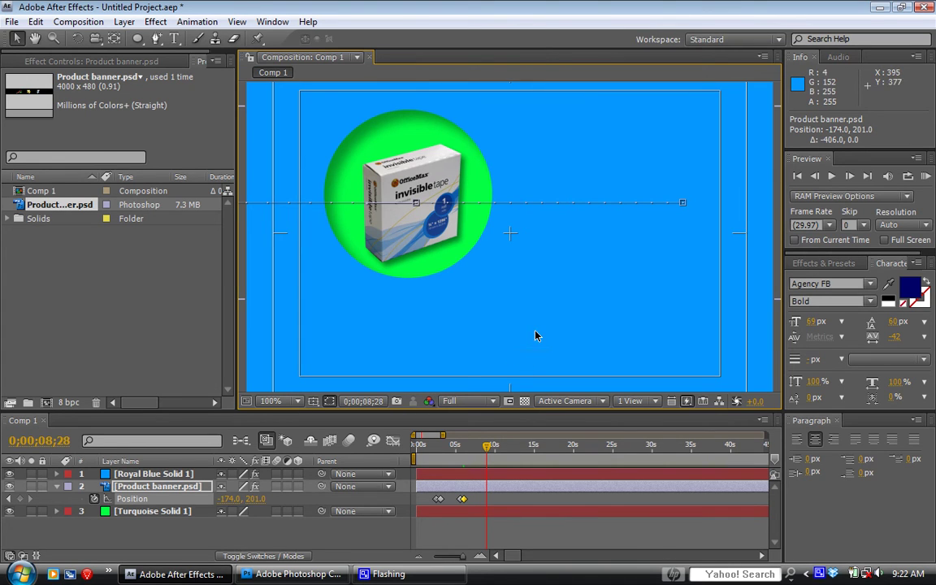
Step: Create a text layer reading 'Highlighters' with '3 Pack $1.29' on the next line
left_click_drag(488, 452, 422, 451)
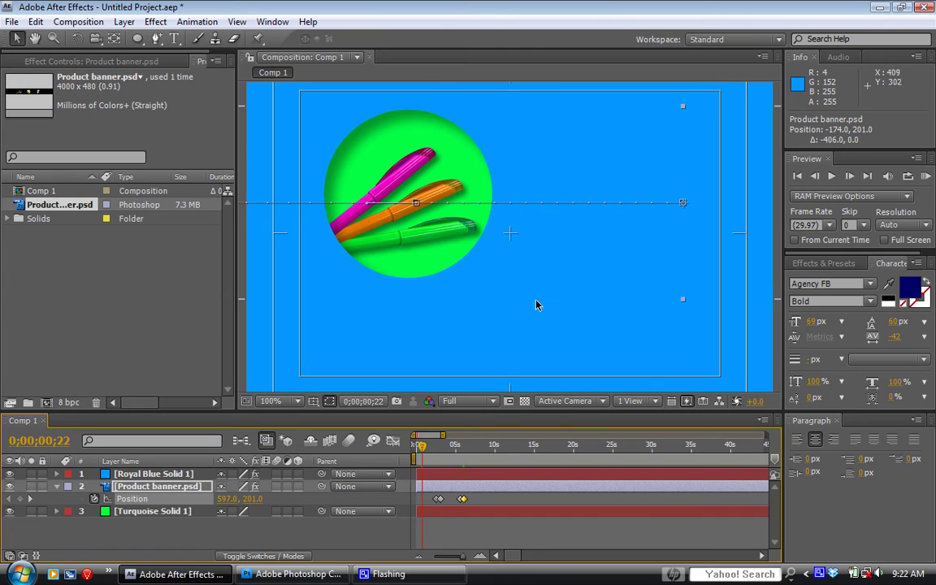
left_click(174, 38)
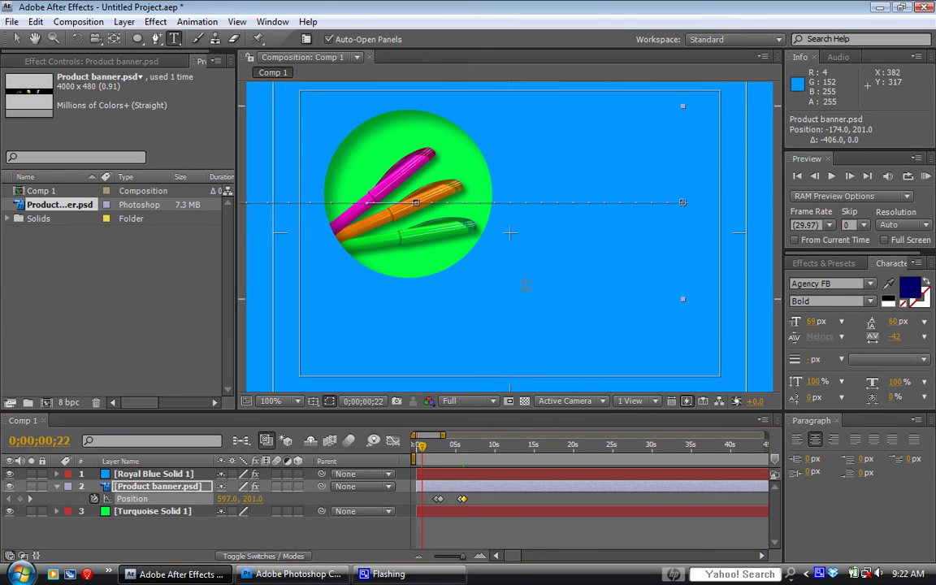
left_click(533, 248)
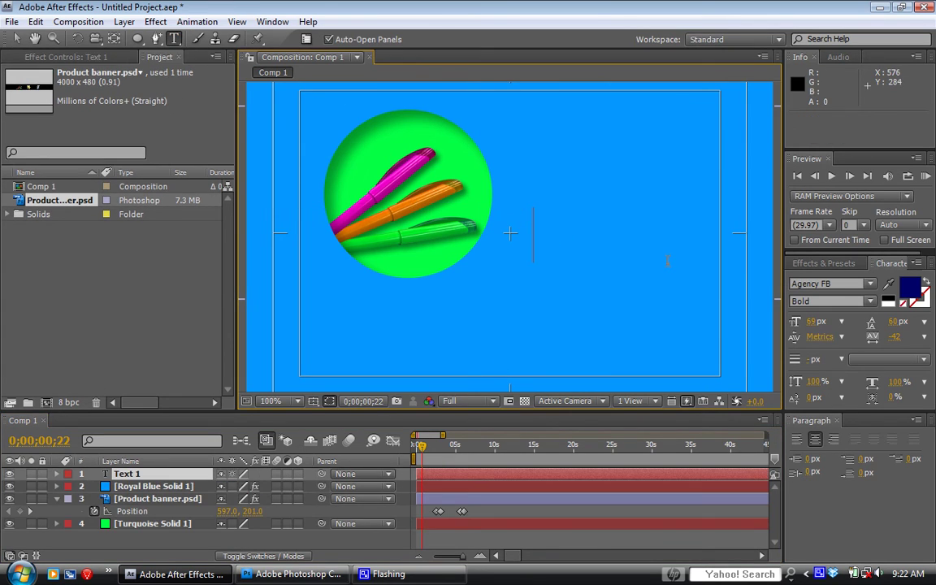
type("High")
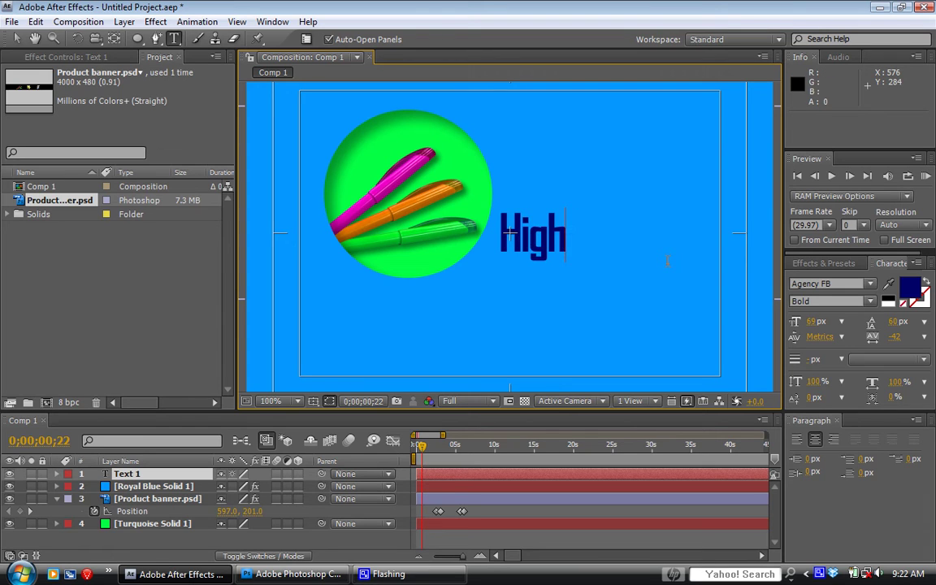
type("lighters")
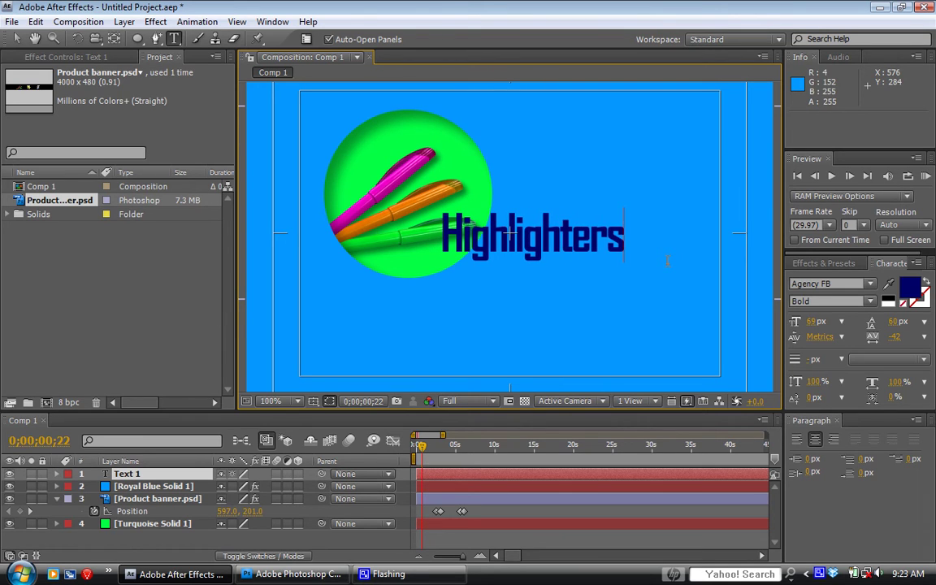
key("Return")
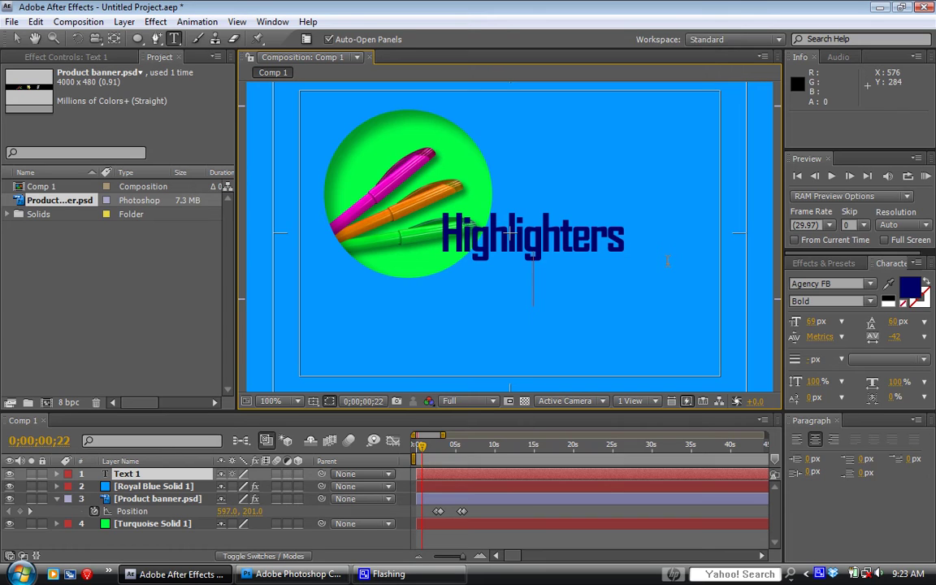
type("3")
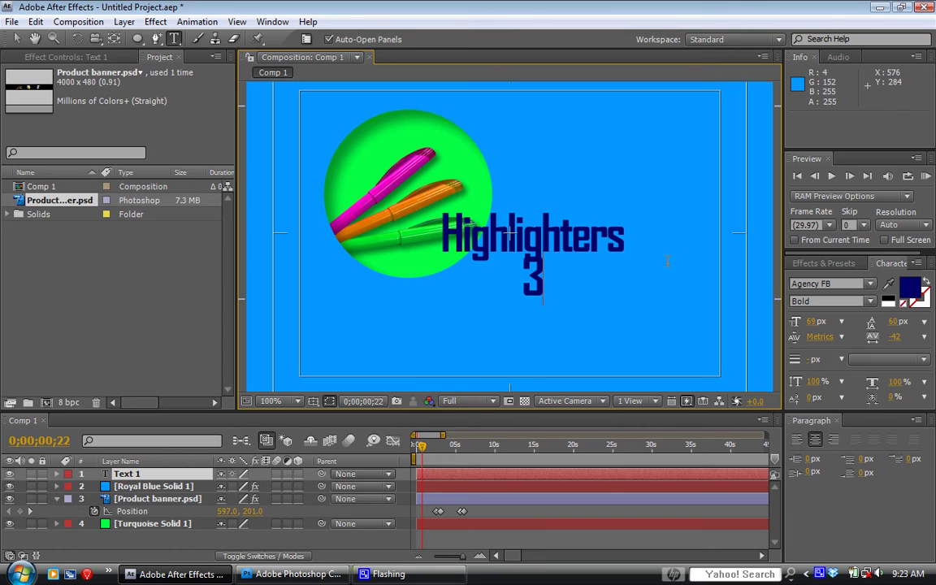
type(" Pack ")
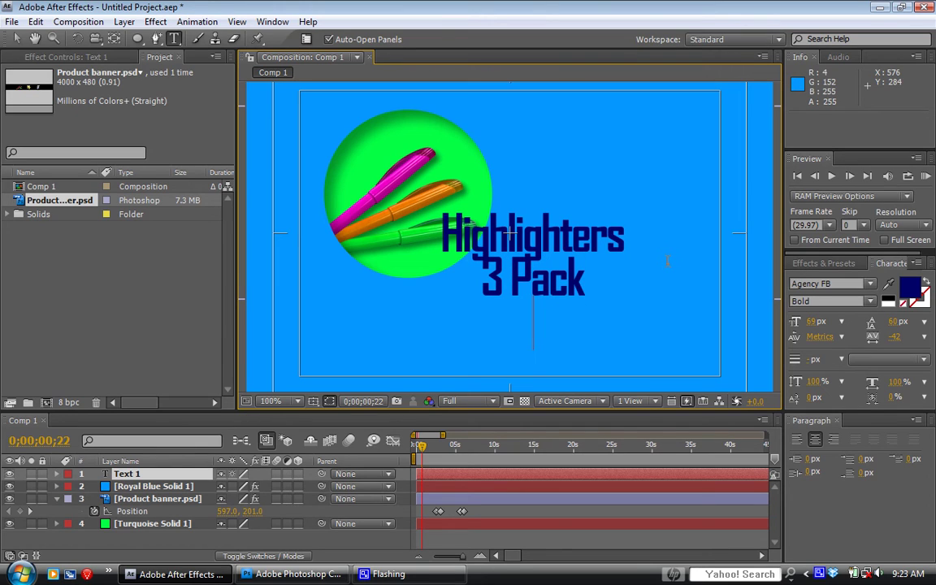
type("$1.29")
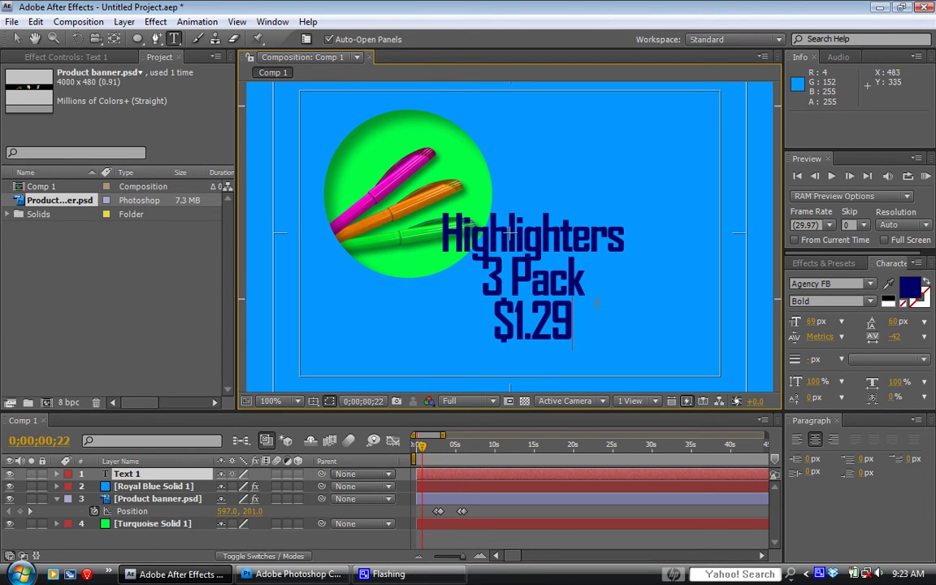
Step: Enlarge the Highlighters line and move the text block up to the top right
double_click(563, 240)
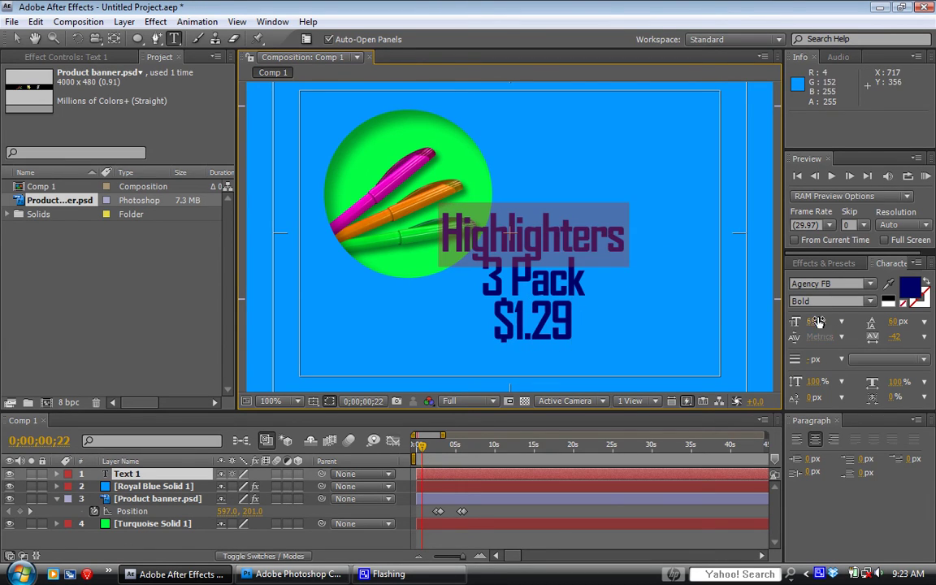
left_click_drag(813, 322, 843, 323)
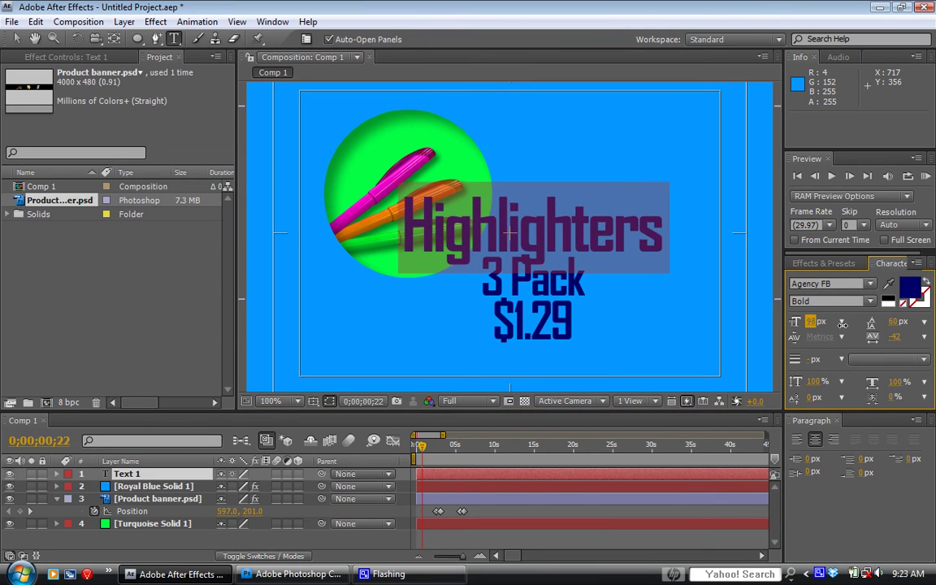
left_click(16, 38)
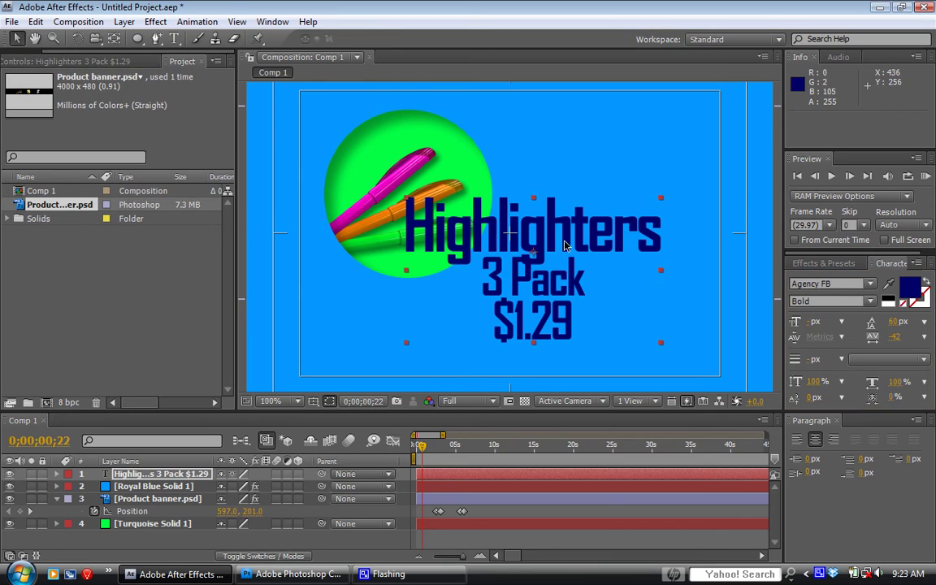
left_click_drag(567, 237, 630, 193)
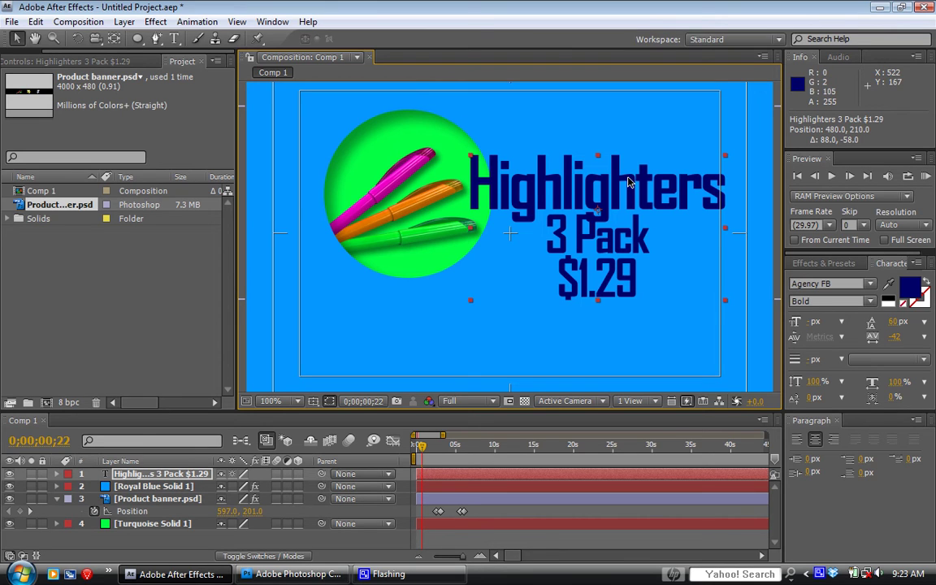
left_click_drag(627, 180, 620, 127)
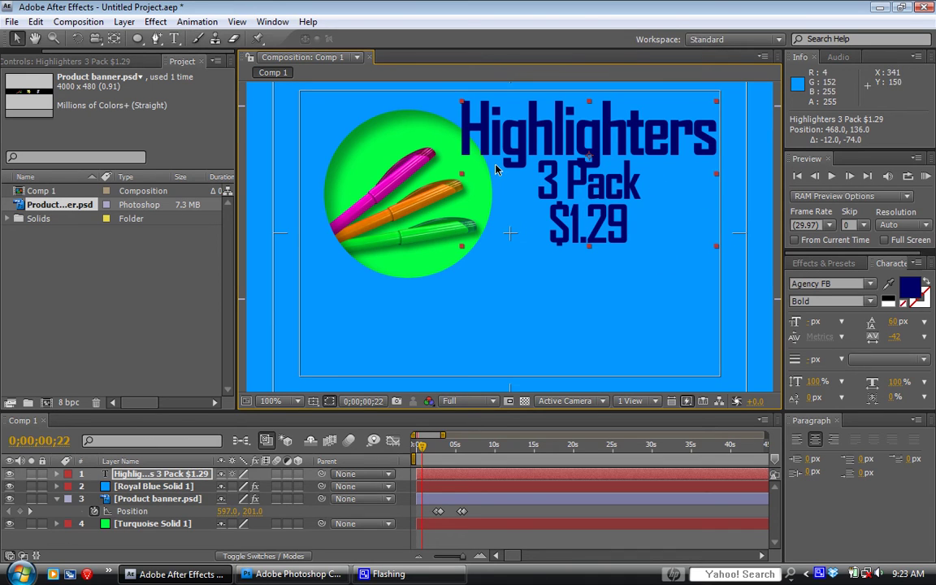
Step: Reduce the Highlighters line's font size slightly
key("ctrl+t")
left_click_drag(449, 128, 723, 130)
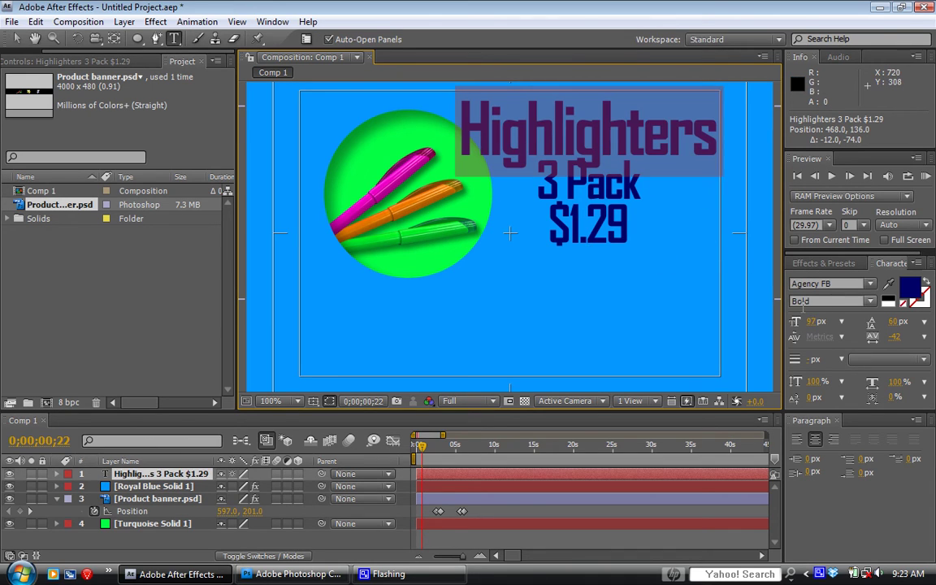
left_click_drag(813, 322, 813, 322)
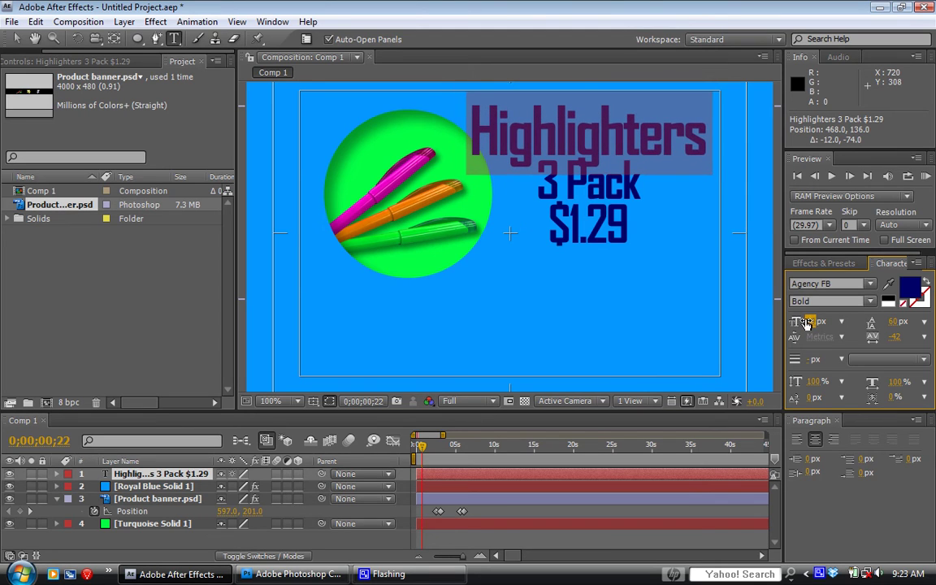
left_click(484, 130)
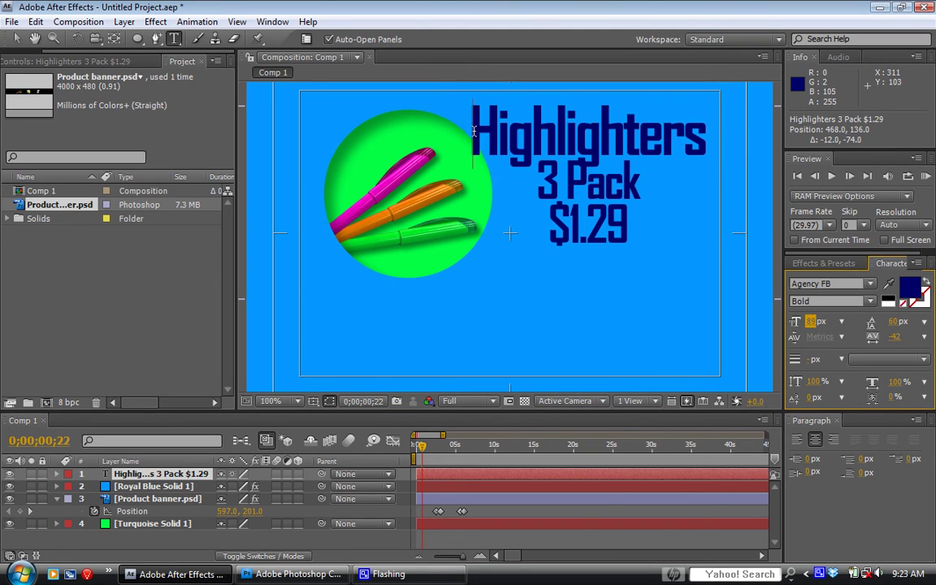
double_click(530, 160)
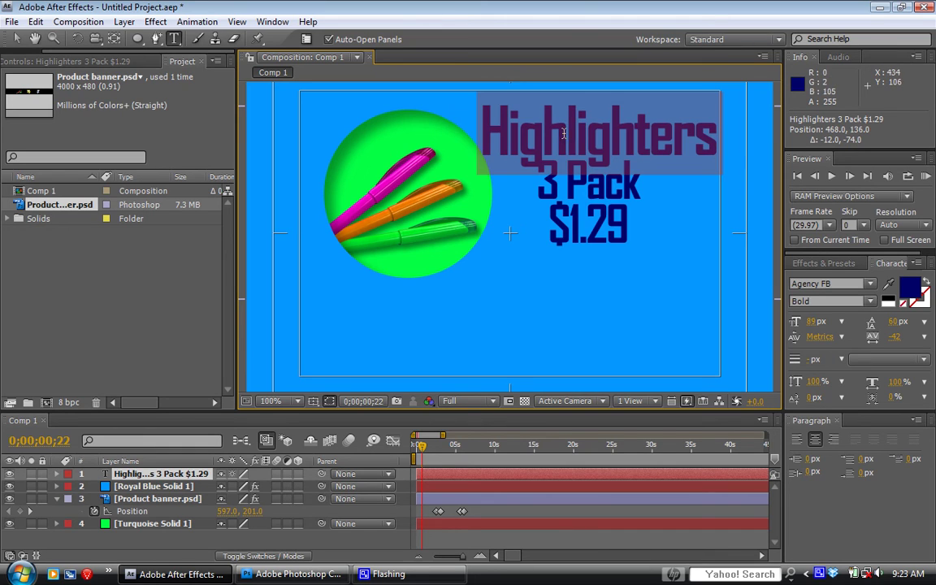
left_click_drag(813, 325, 809, 327)
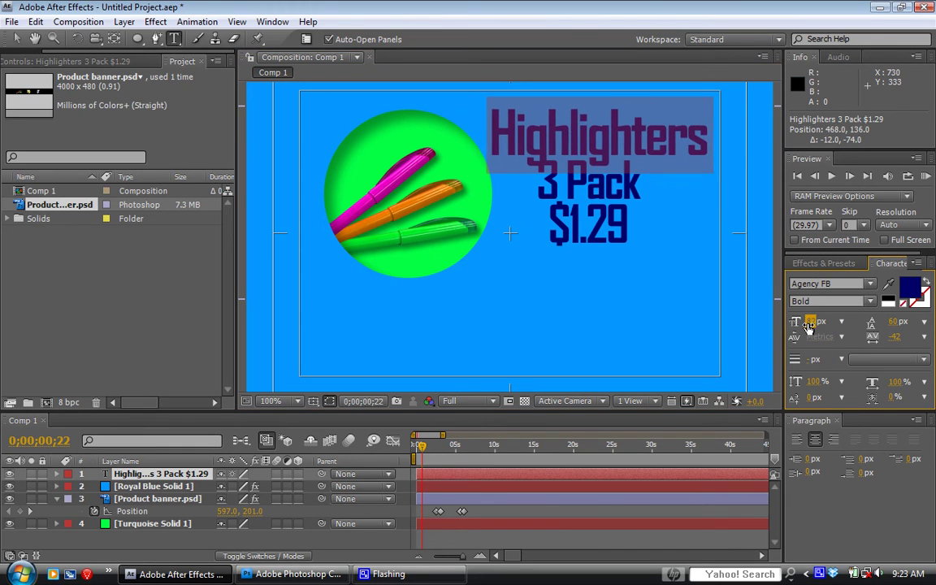
left_click(495, 138)
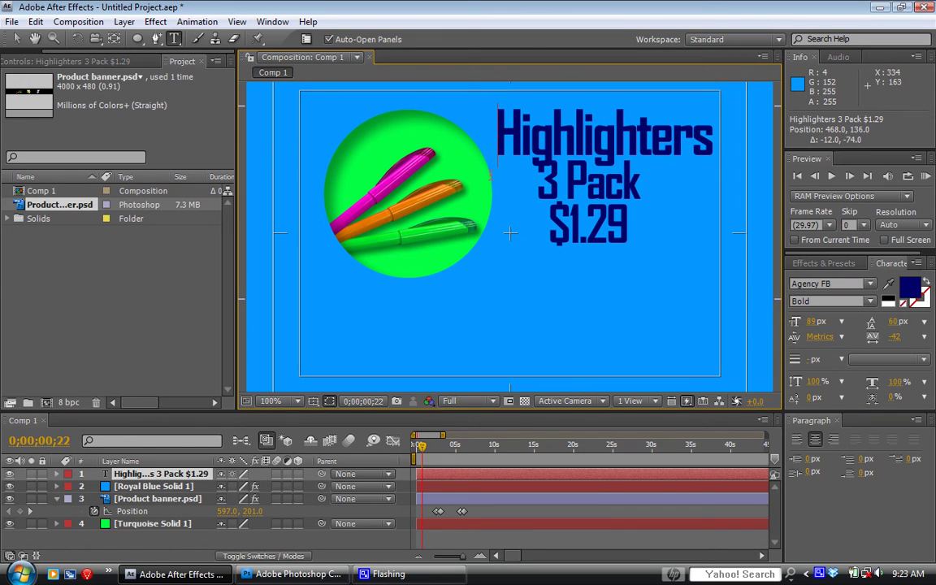
Step: Increase the leading of all lines, then shrink the 3 Pack and $1.29 lines and tighten their spacing
left_click_drag(634, 225, 488, 122)
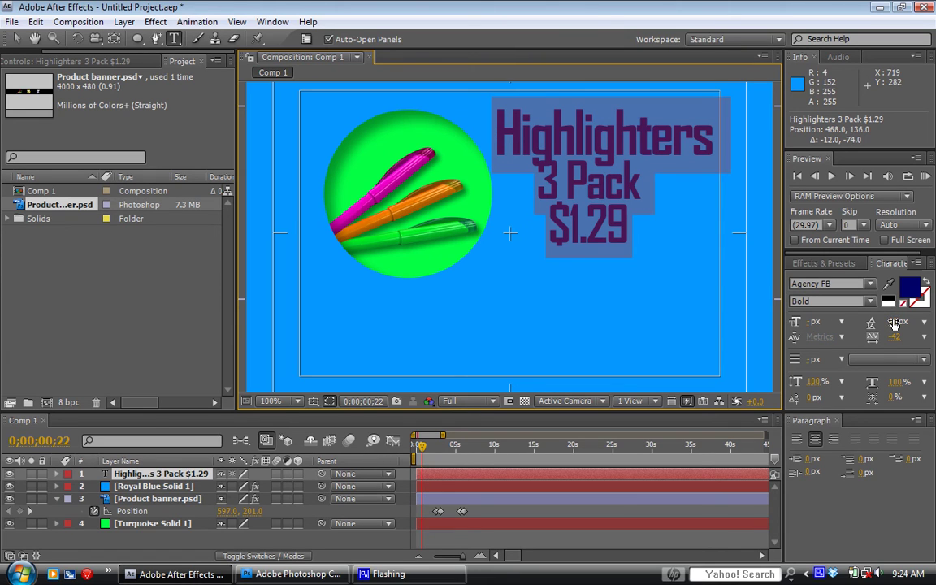
left_click_drag(898, 322, 910, 323)
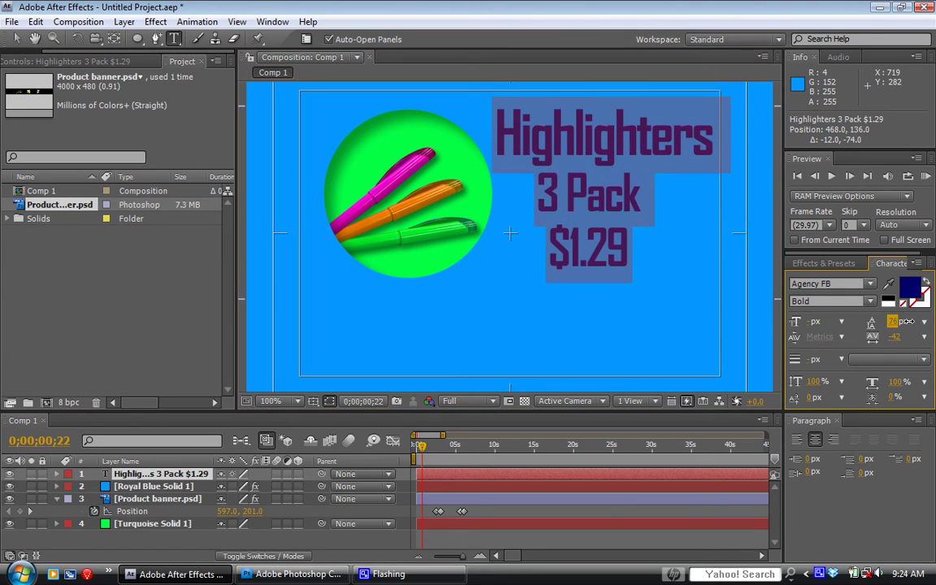
left_click_drag(634, 268, 535, 192)
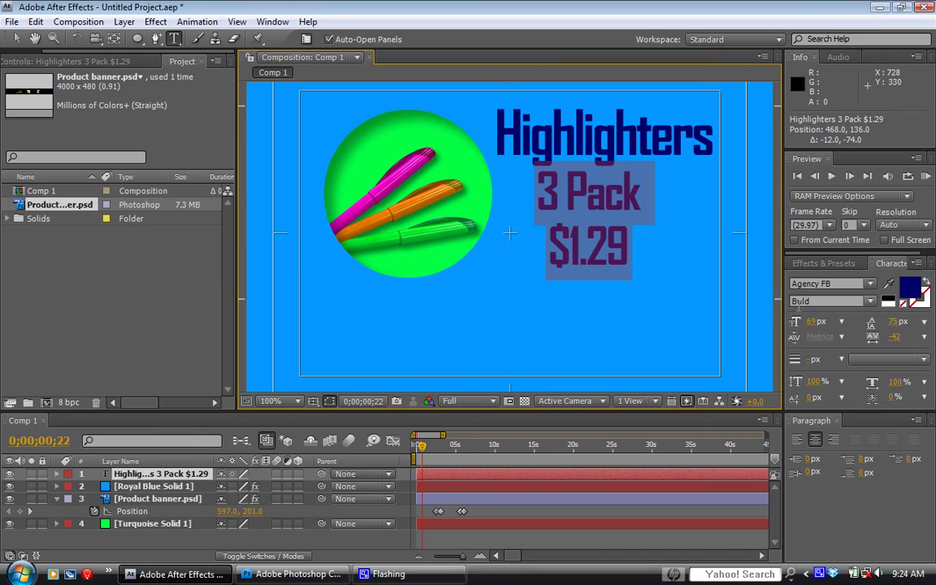
left_click_drag(813, 322, 798, 322)
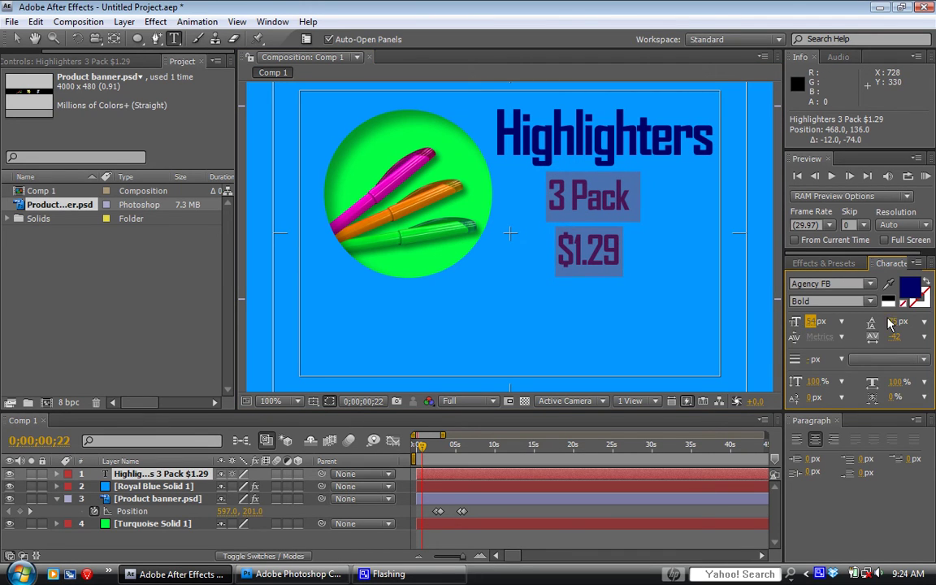
left_click_drag(896, 323, 892, 323)
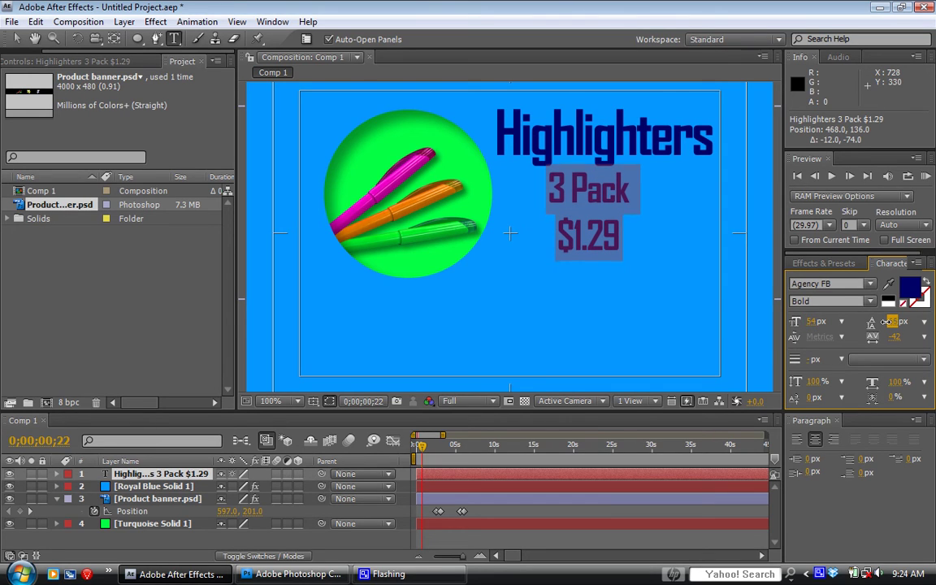
left_click(610, 246)
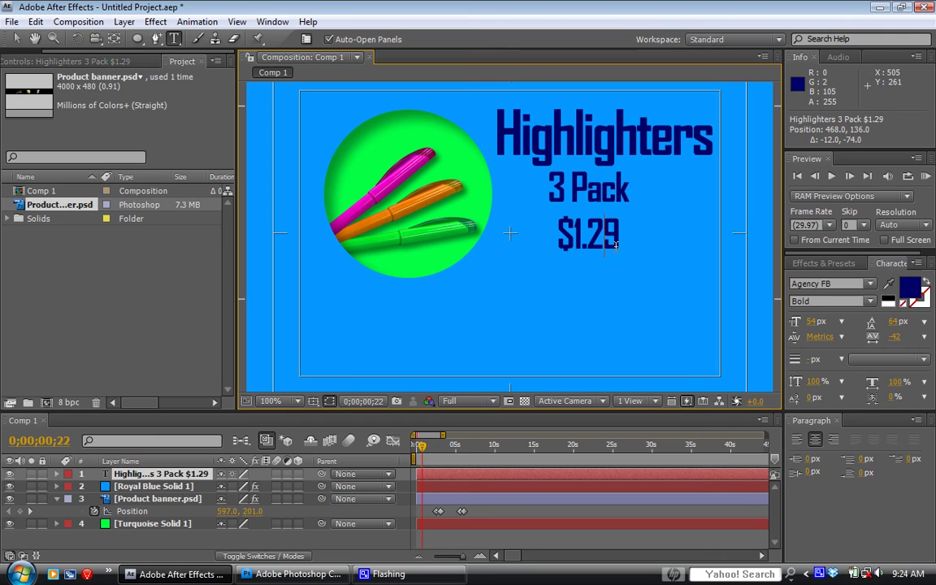
left_click(16, 39)
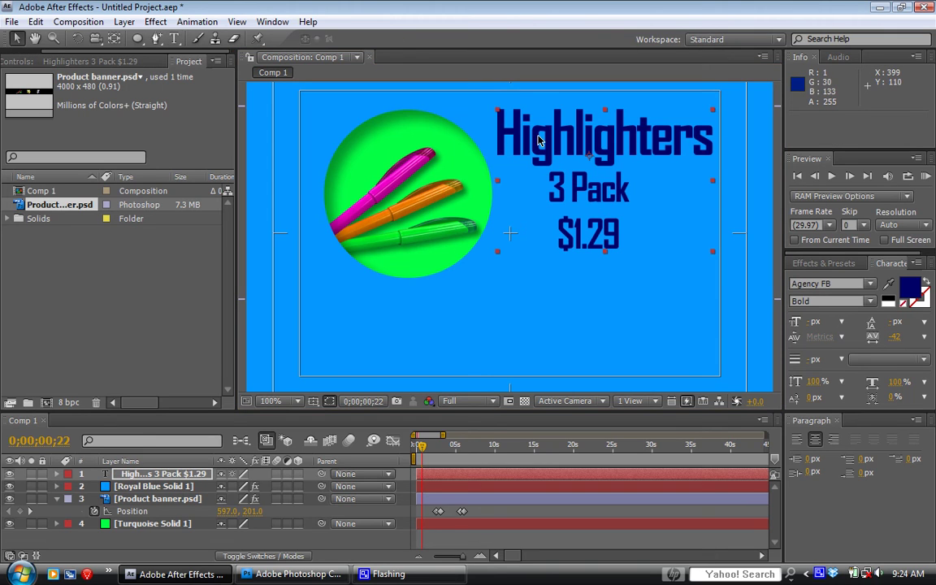
Step: Add a Drop Shadow with softness 15 to the price text and nudge it slightly down
left_click(155, 22)
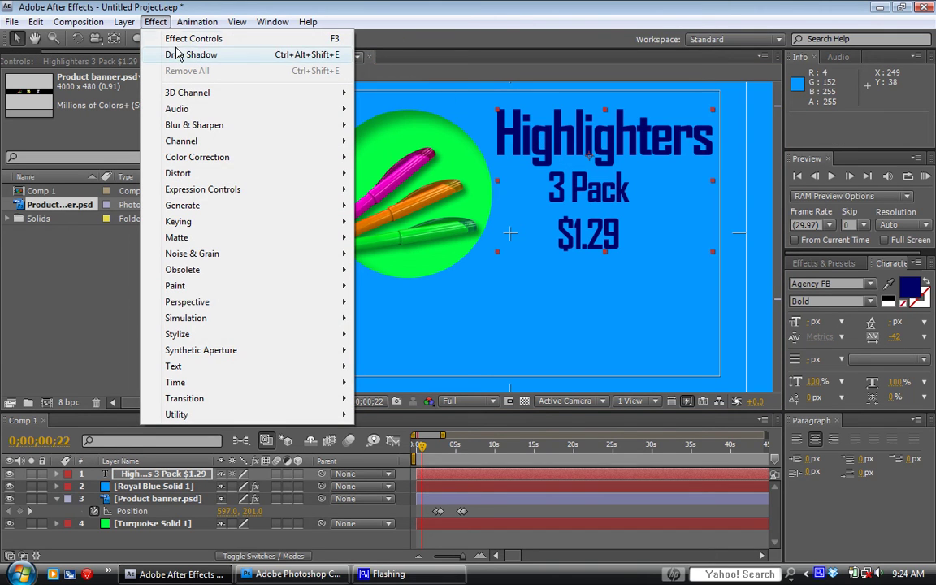
left_click(187, 54)
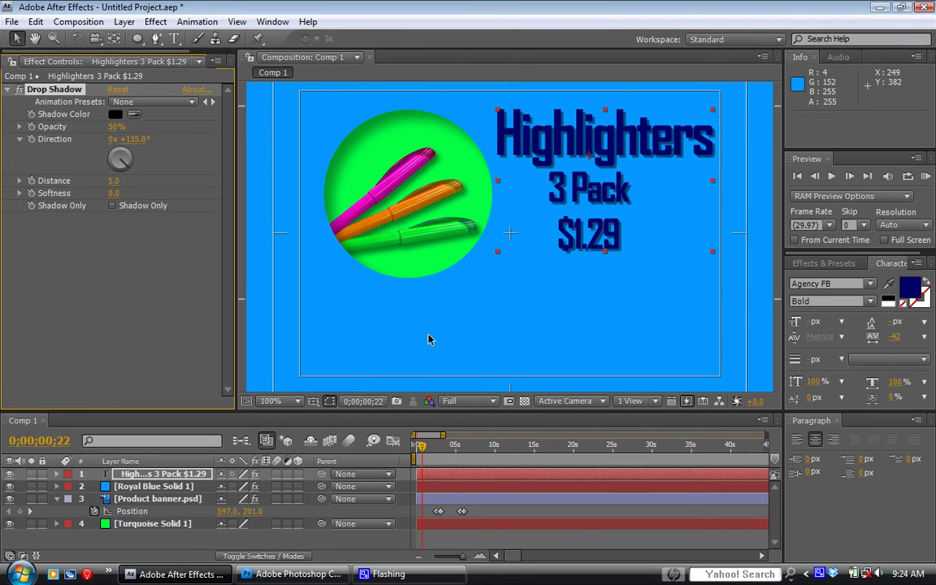
left_click(114, 193)
type("0")
key("Return")
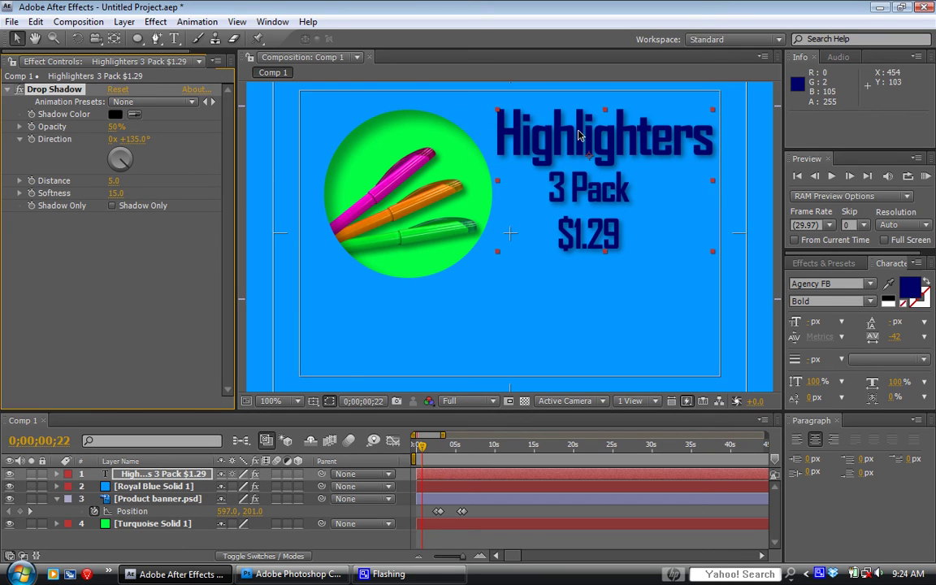
left_click_drag(578, 135, 577, 142)
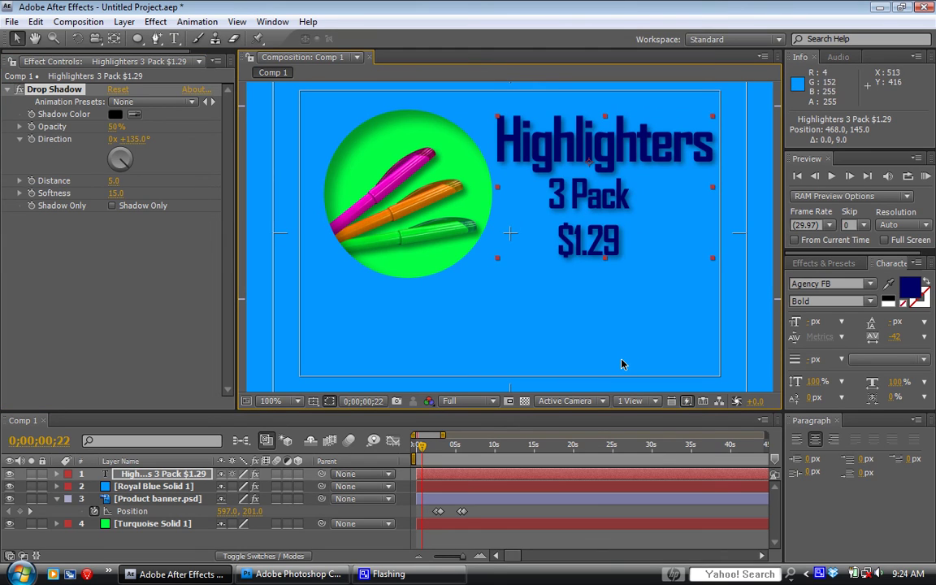
Step: Set the shadow opacity to 75% and select all three text lines for editing
left_click(116, 127)
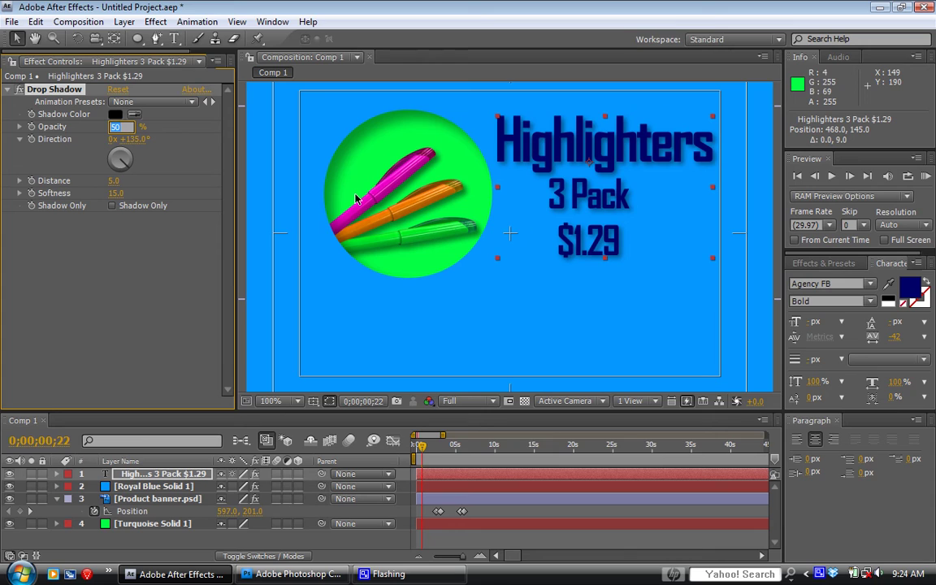
key("Return")
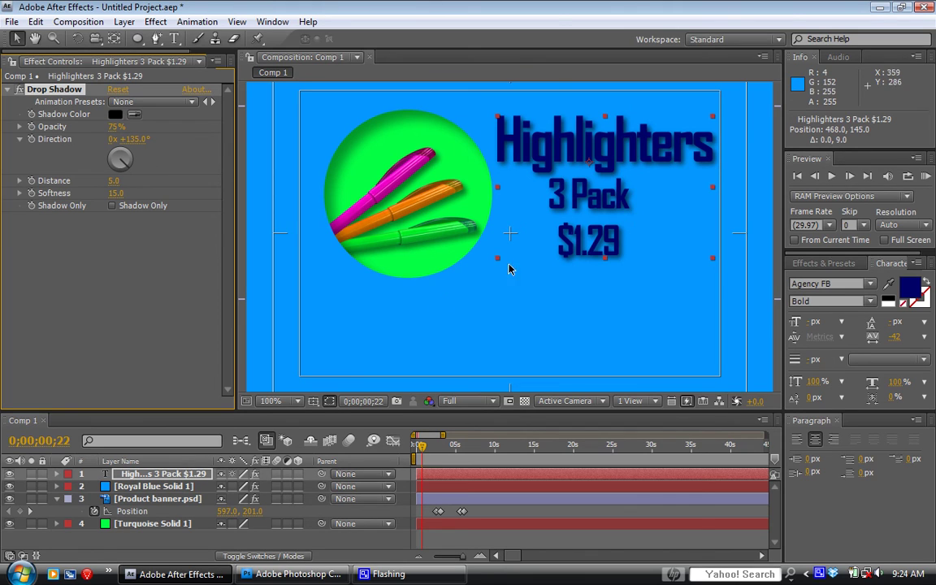
key("ctrl+t")
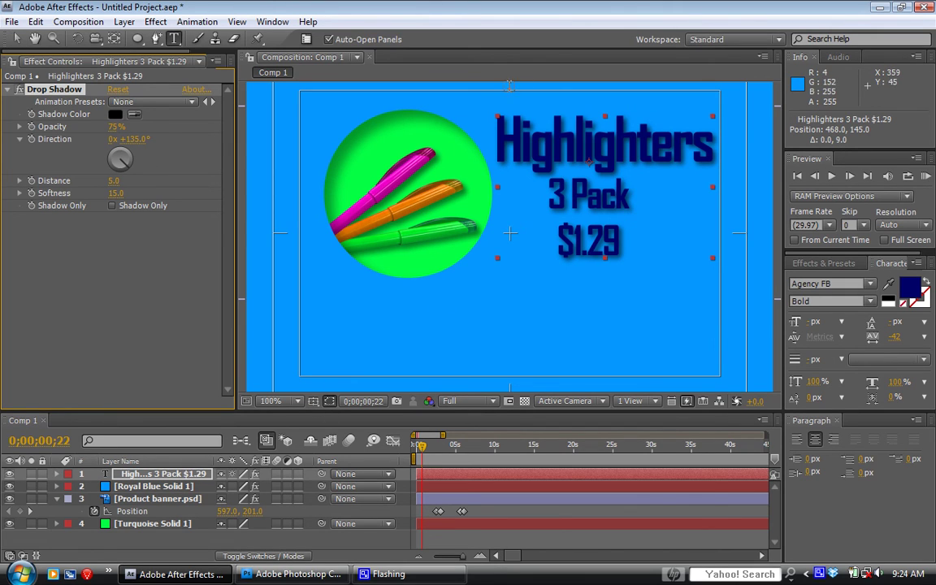
left_click_drag(451, 118, 729, 262)
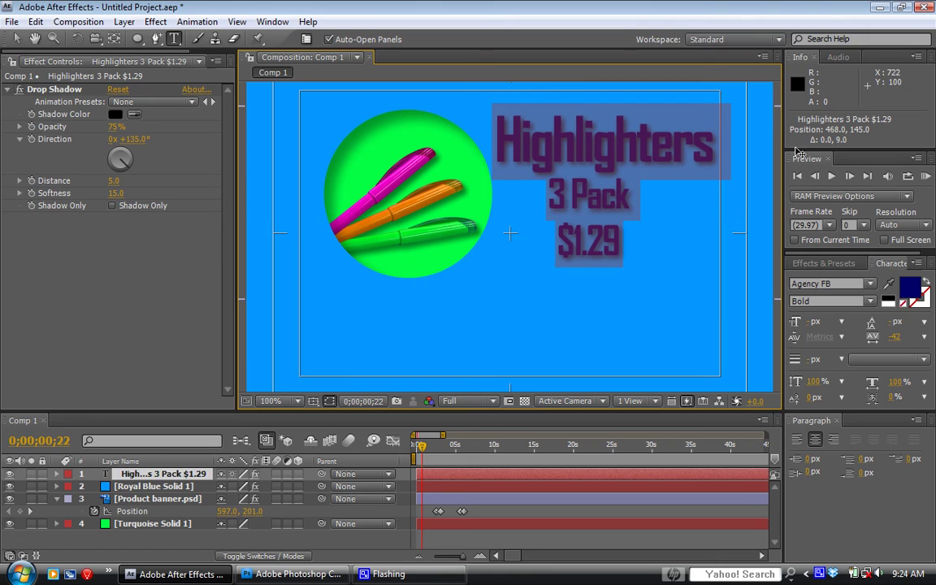
Step: Set the text fill colour to off-white #EBEBEB (235, 235, 235)
left_click(910, 293)
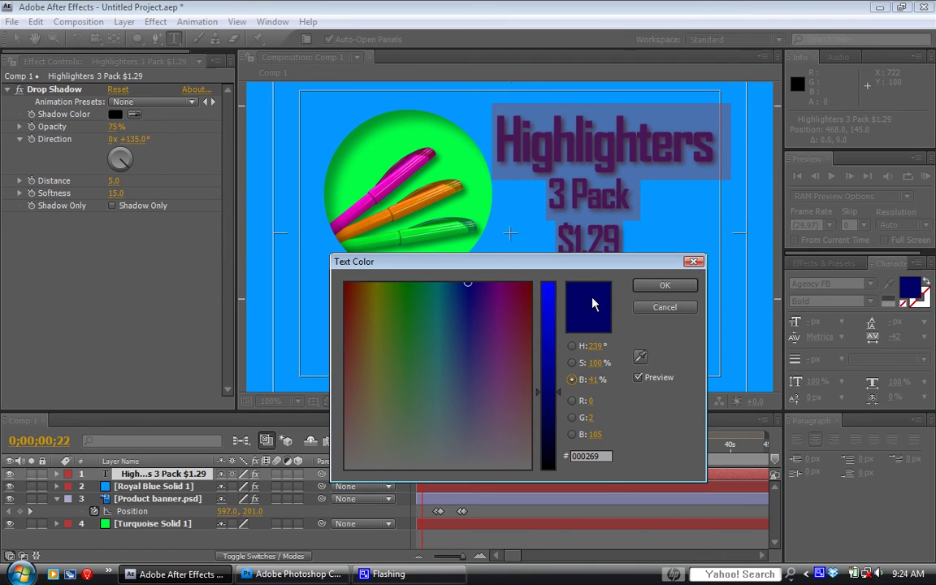
mouse_move(506, 402)
left_mouse_down()
mouse_move(508, 449)
mouse_move(529, 471)
left_mouse_up()
left_click(548, 313)
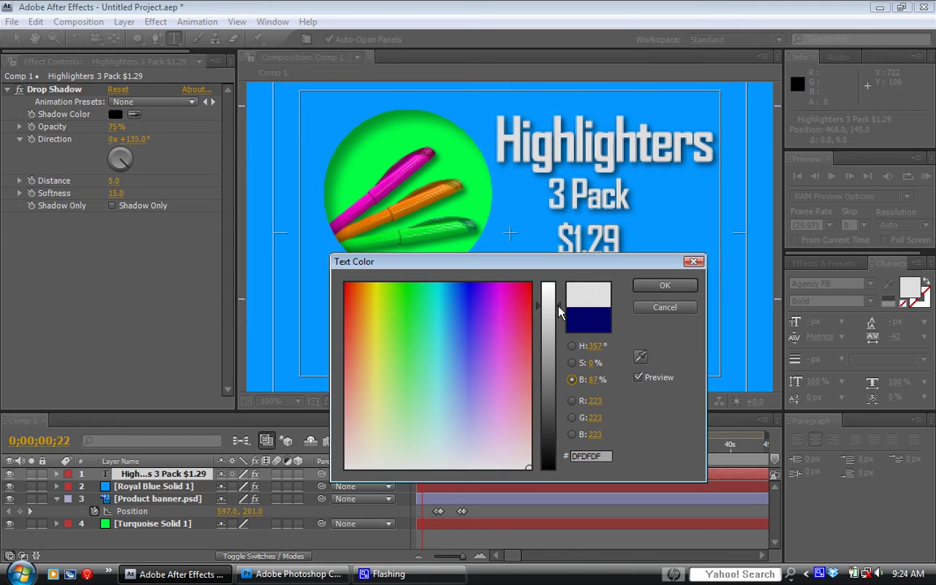
left_click_drag(560, 311, 566, 305)
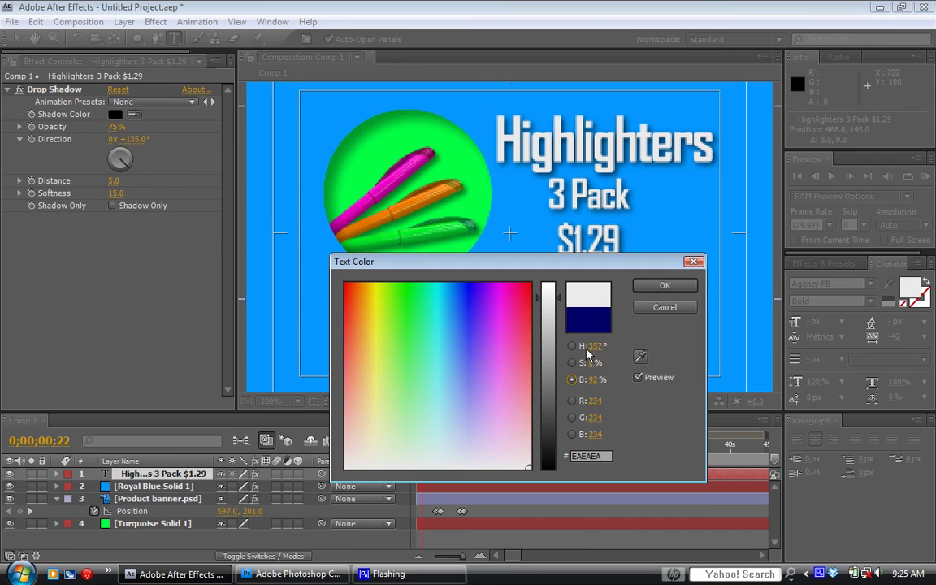
left_click(559, 300)
left_click(560, 300)
left_click_drag(565, 269, 570, 262)
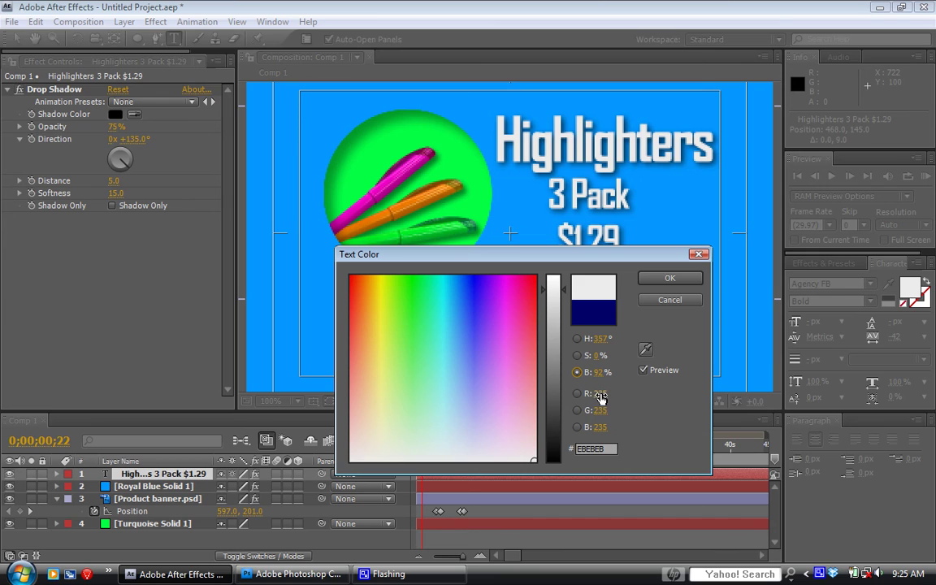
left_click(603, 447)
left_click(586, 329)
mouse_move(565, 293)
left_mouse_down()
mouse_move(563, 272)
mouse_move(563, 286)
left_mouse_up()
left_click_drag(570, 256, 575, 261)
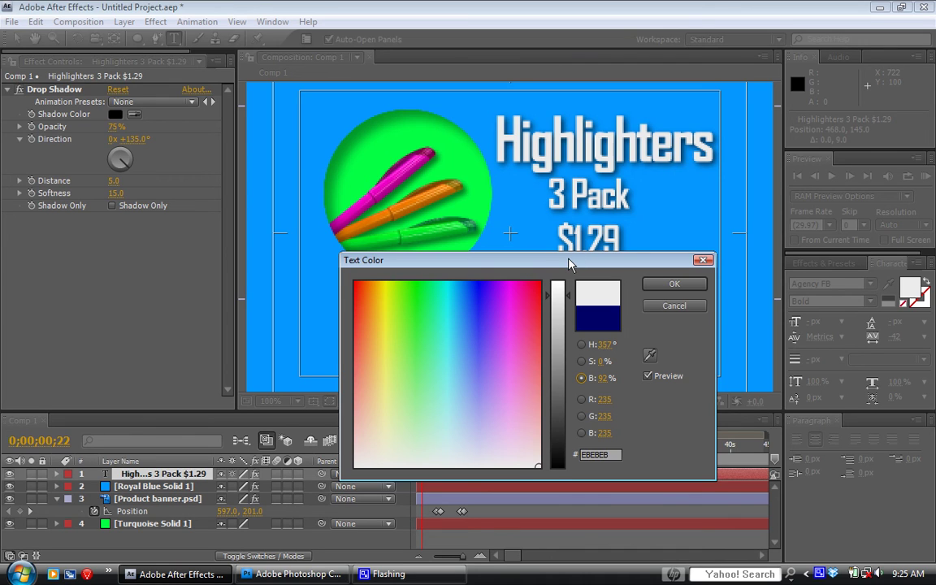
left_click_drag(571, 264, 575, 270)
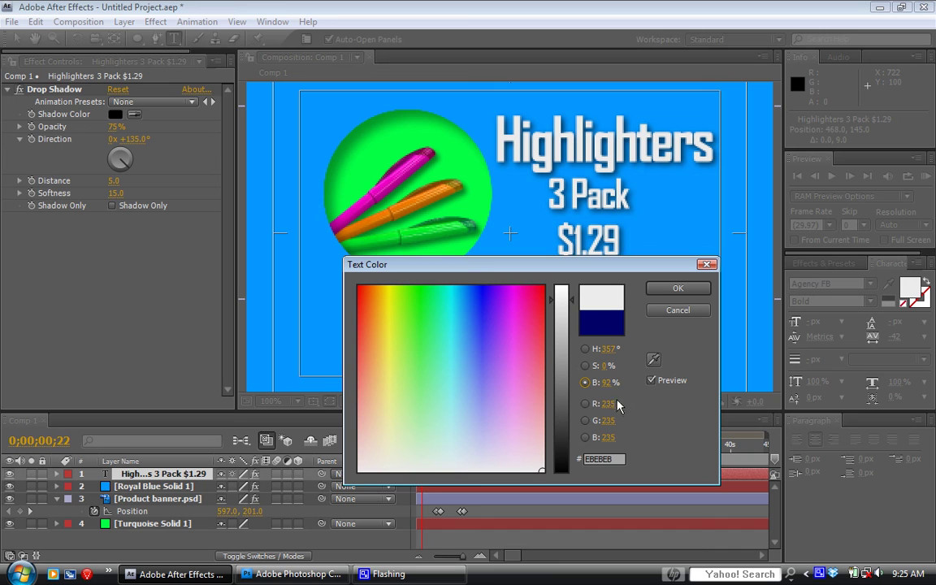
left_click(675, 291)
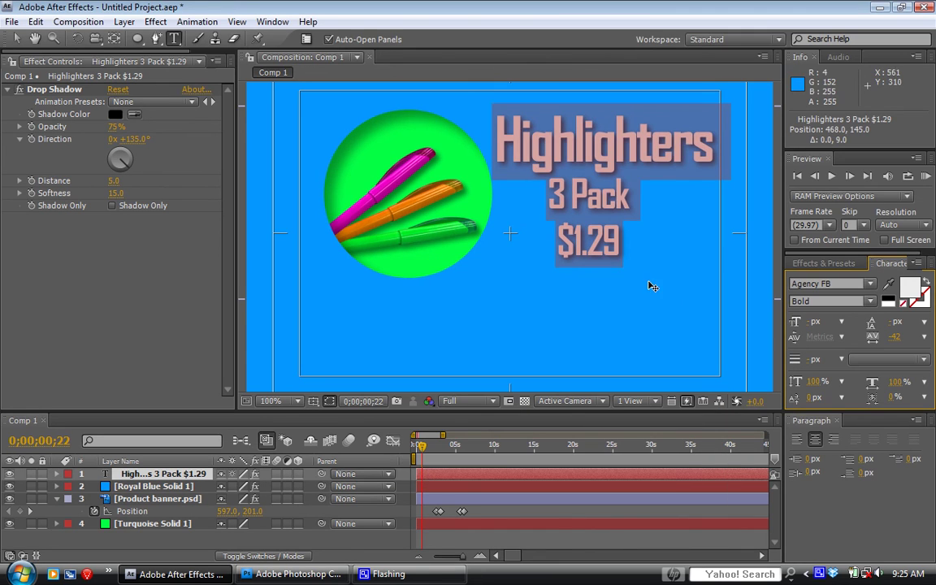
Step: Select the price text layer and reveal its Opacity property
key("v")
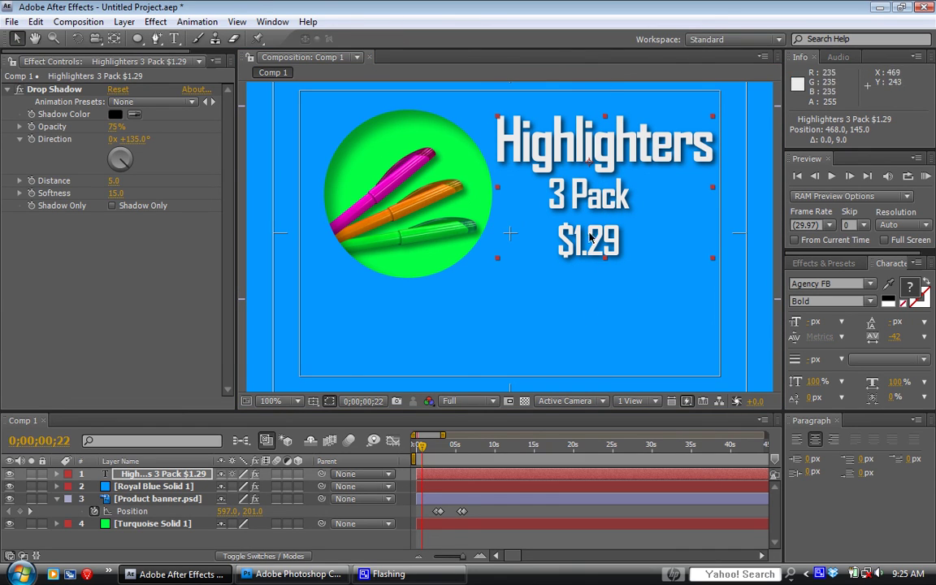
left_click(592, 316)
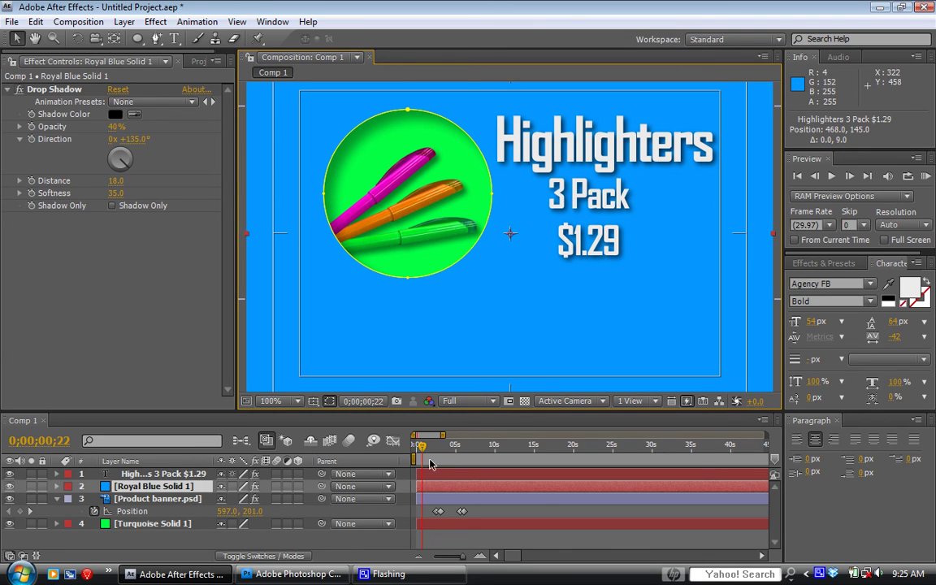
left_click_drag(425, 451, 443, 452)
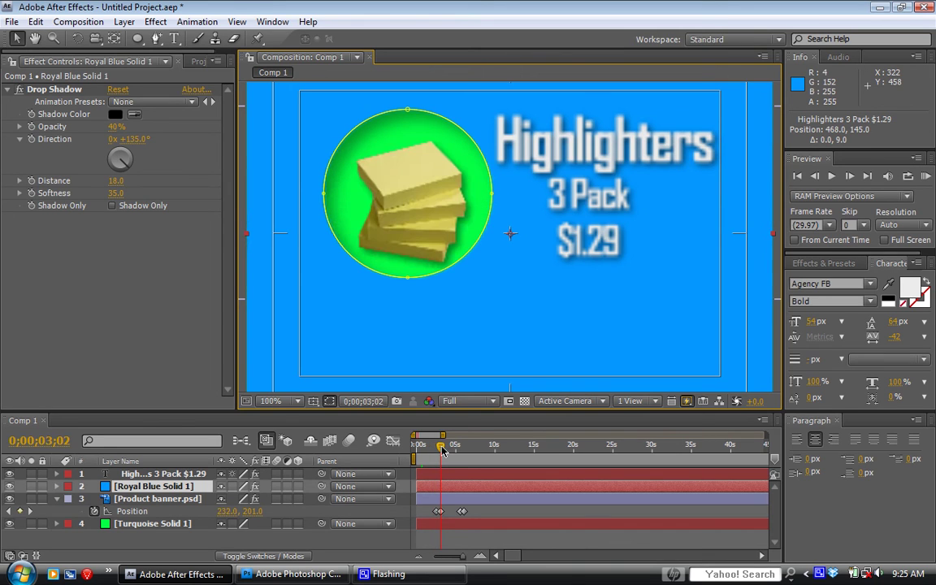
left_click(144, 475)
key("t")
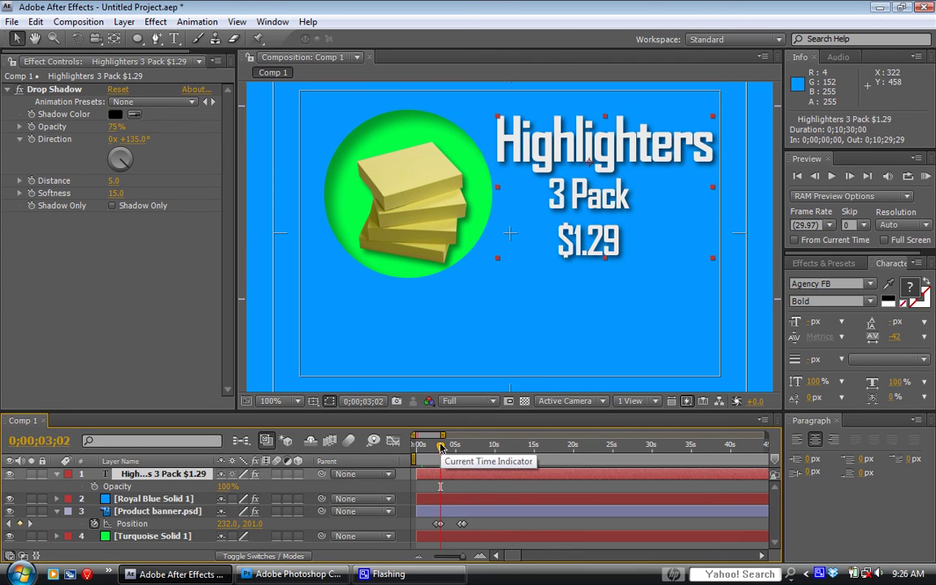
Step: Keyframe Opacity at 100% at 0;00;02;15 and 0% at 0;00;03;02, then collapse the layer
left_click_drag(439, 446, 436, 447)
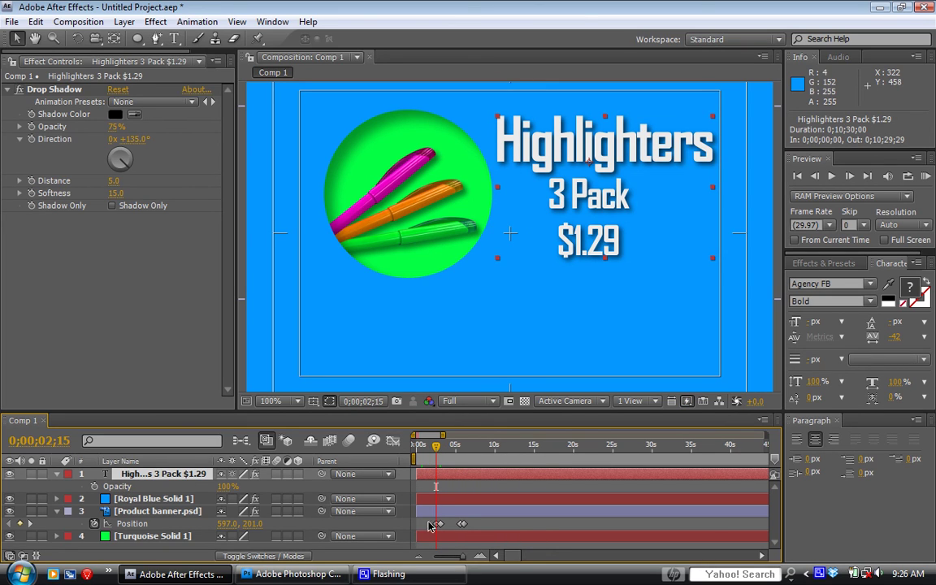
left_click(94, 486)
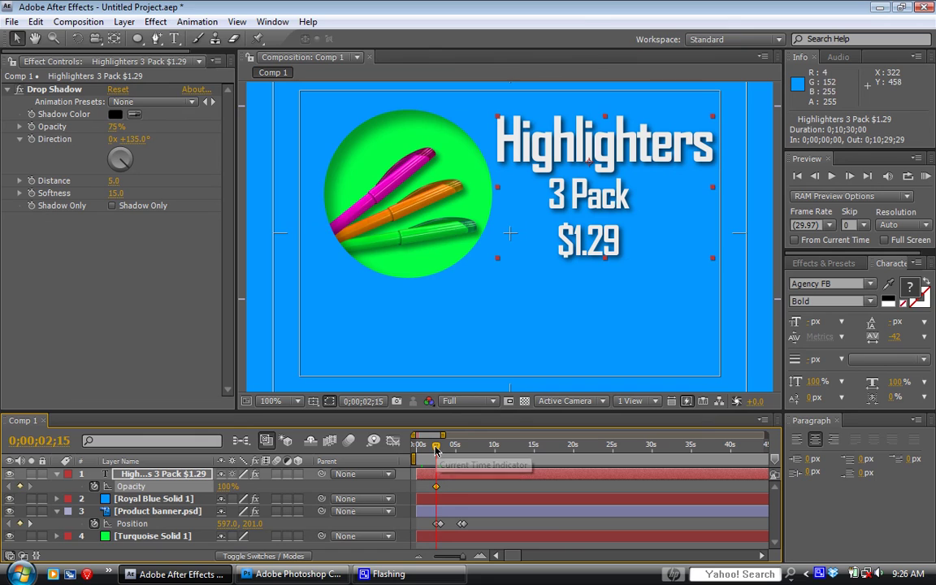
left_click_drag(436, 447, 441, 451)
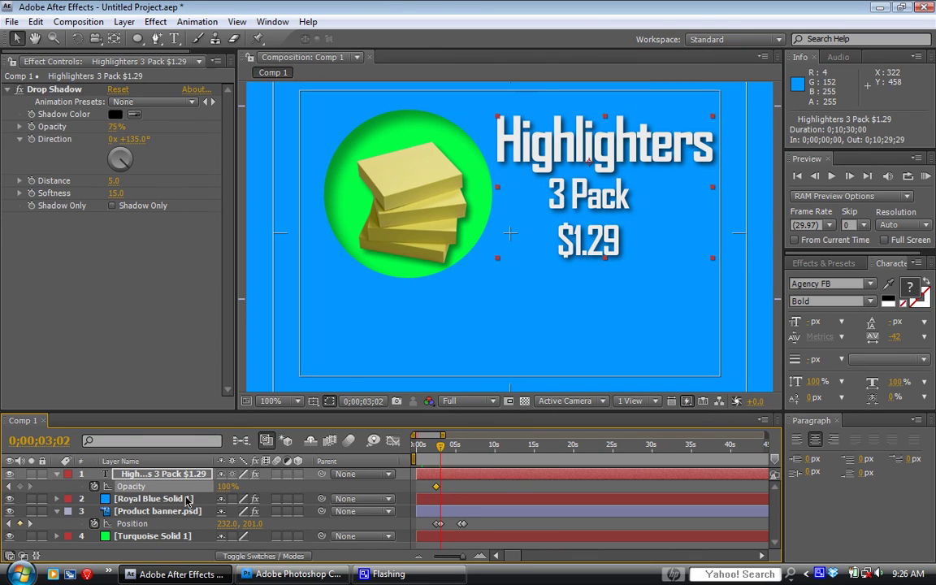
left_click(226, 488)
type("0")
key("Return")
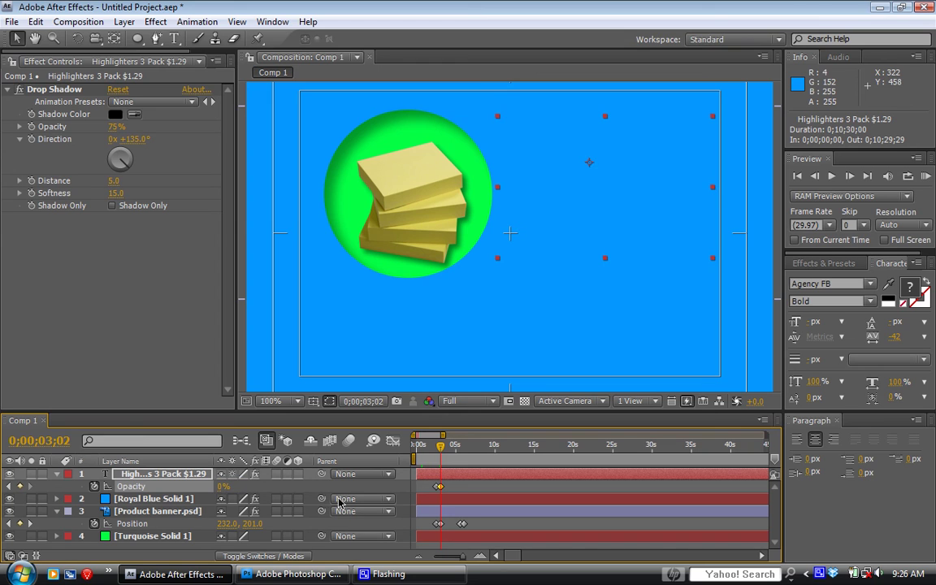
left_click(438, 445)
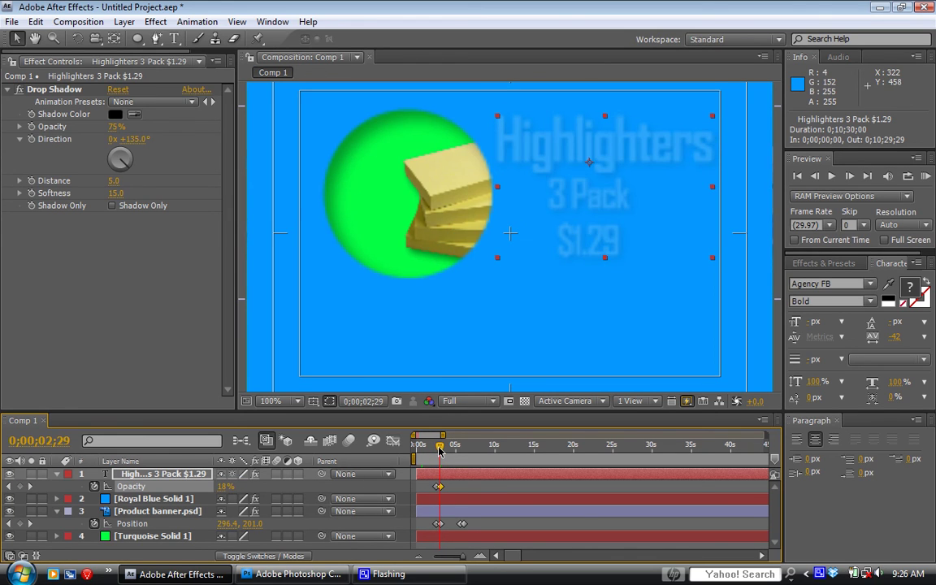
left_click_drag(438, 452, 442, 452)
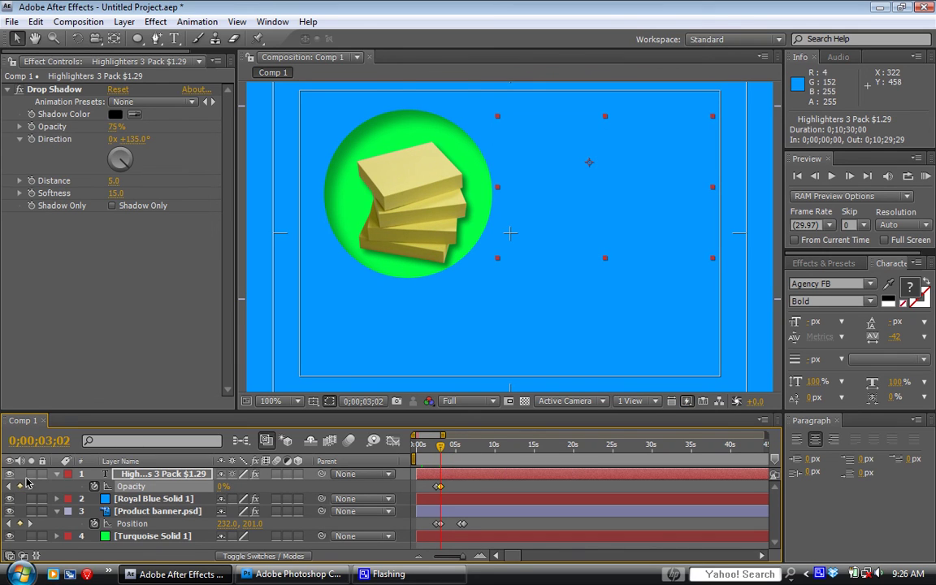
left_click(56, 476)
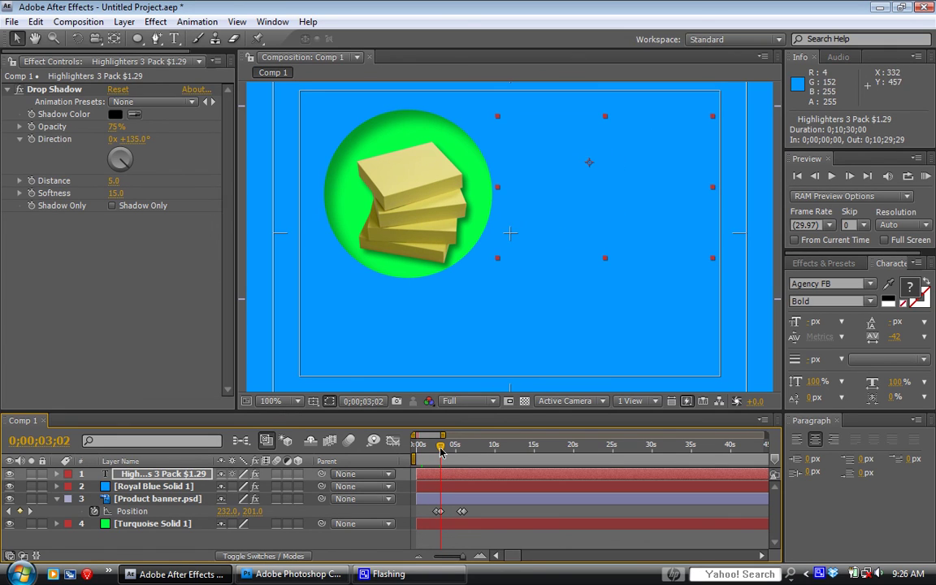
left_click_drag(441, 452, 441, 449)
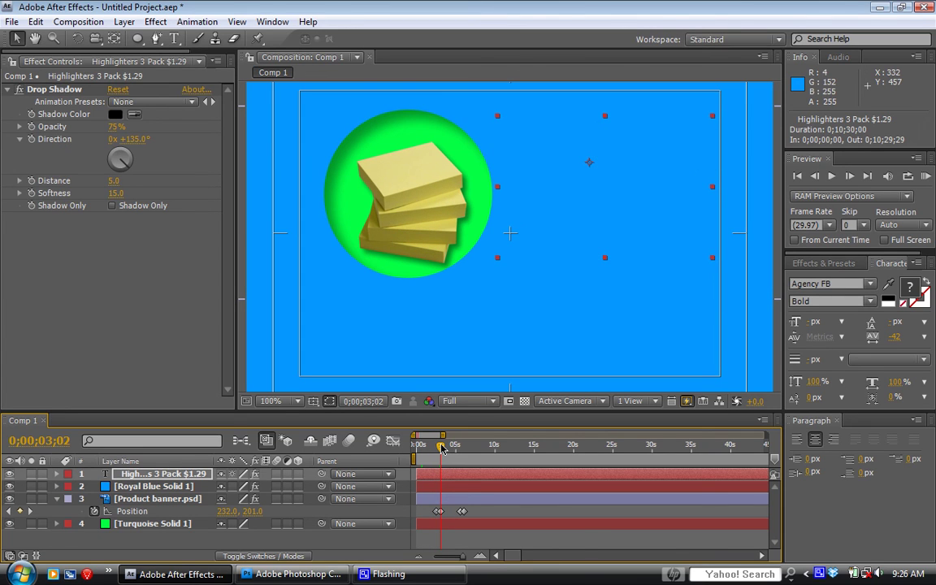